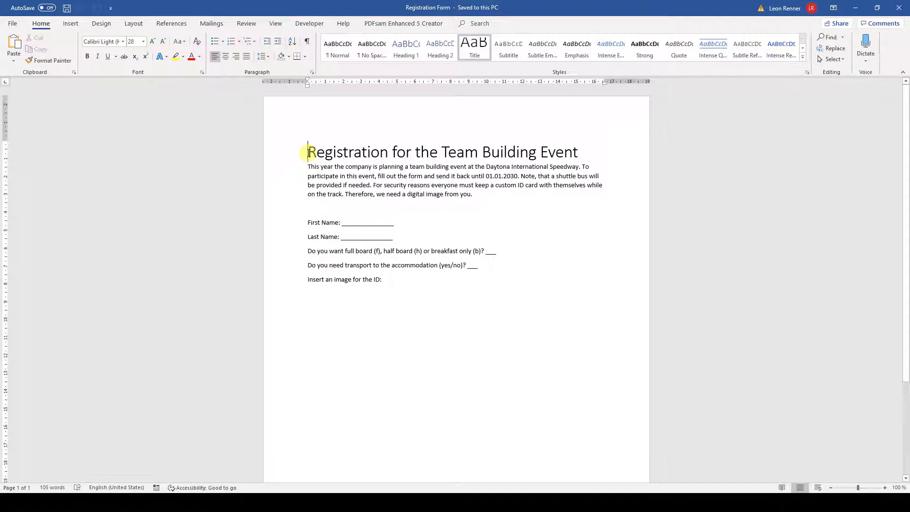
Clear the First Name underscore blank and insert 'we can change everything here' into the intro paragraph
left_click(359, 223)
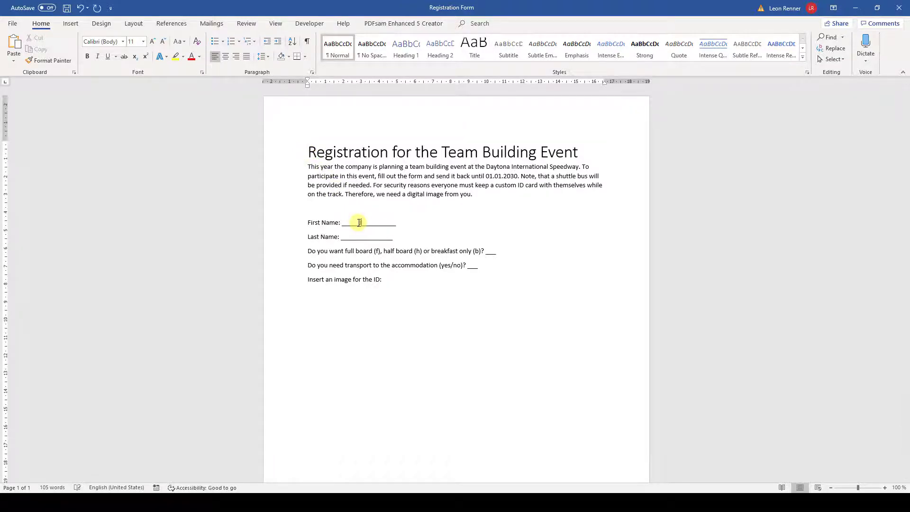
type("Jane")
left_click(413, 224)
key("BackSpace")
key("BackSpace")
key("BackSpace")
key("BackSpace")
key("BackSpace")
key("BackSpace")
key("BackSpace")
key("BackSpace")
key("BackSpace")
key("BackSpace")
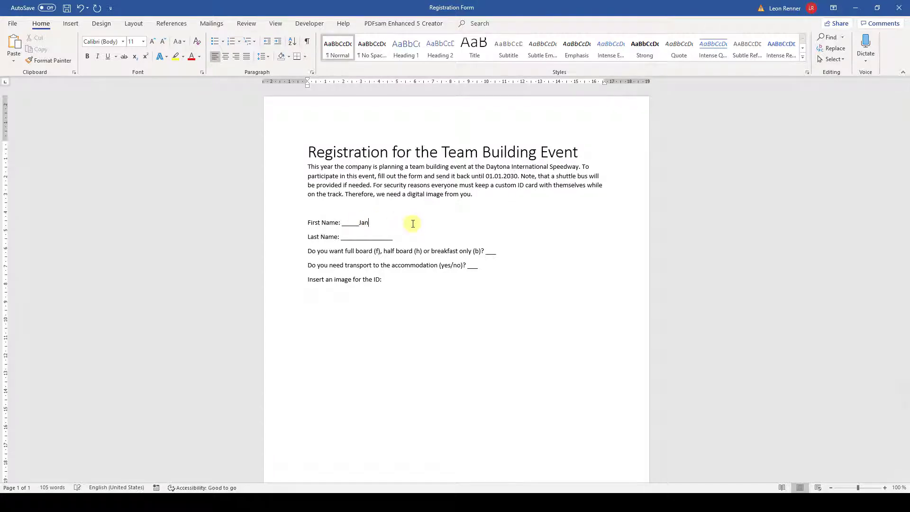
key("BackSpace")
key("BackSpace")
key("BackSpace")
key("BackSpace")
key("BackSpace")
key("BackSpace")
key("BackSpace")
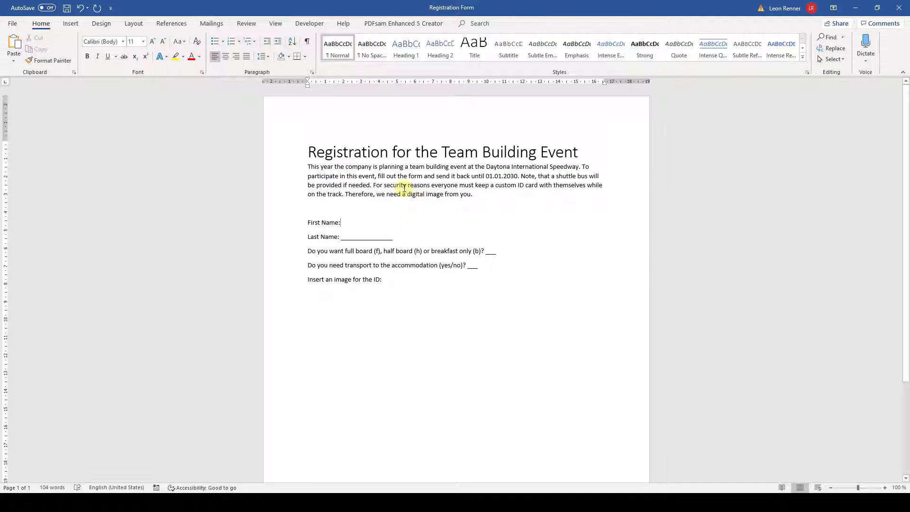
left_click(385, 184)
type("we can change even")
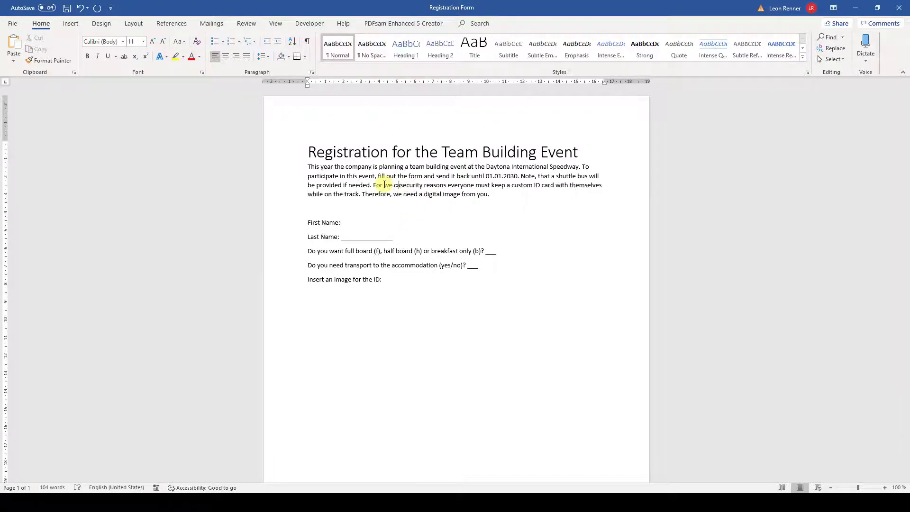
type("rything here")
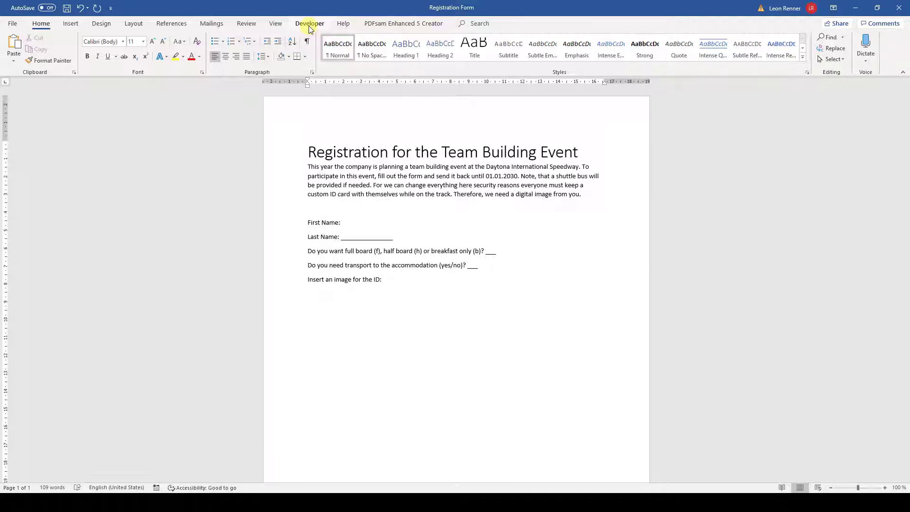
Enable the Developer tab in Word Options' ribbon customization and switch to it
left_click(12, 24)
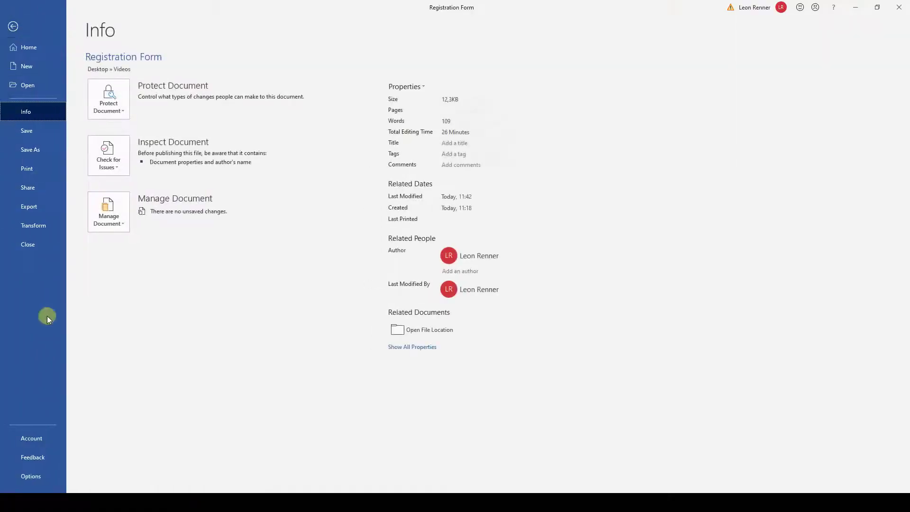
left_click(16, 478)
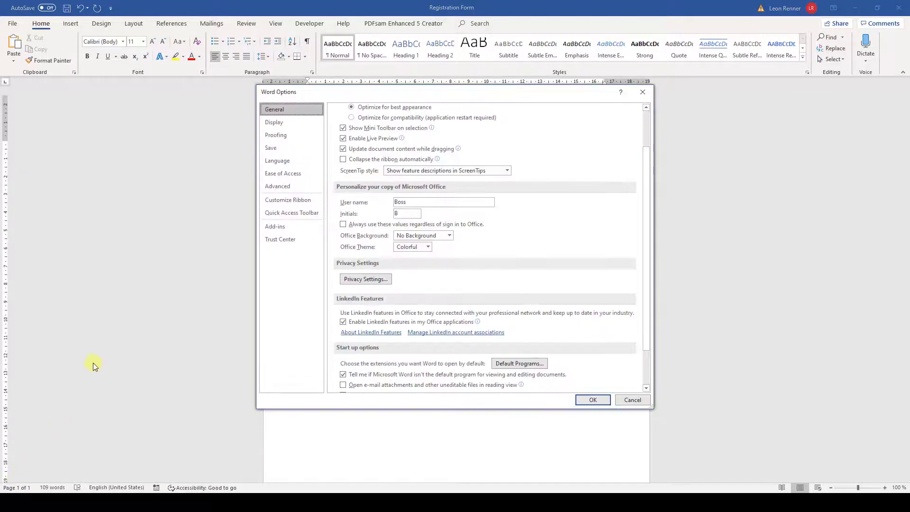
left_click(265, 201)
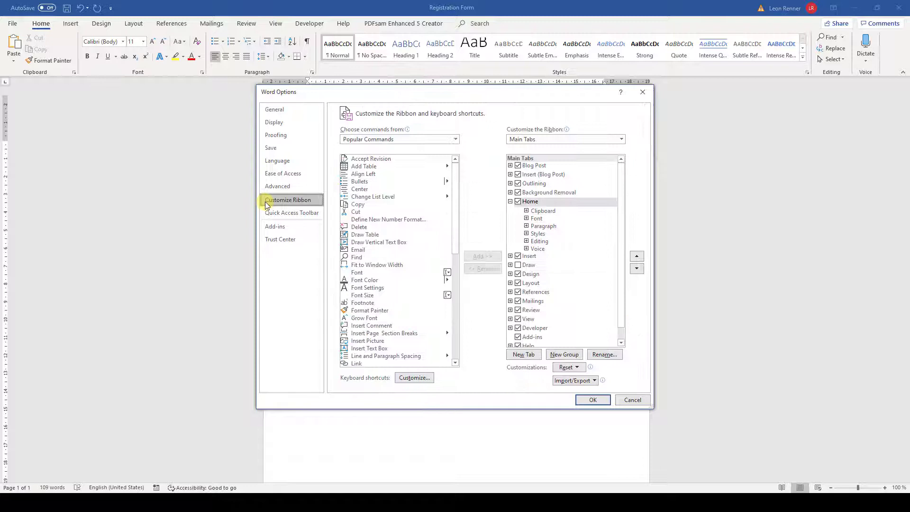
left_click(519, 332)
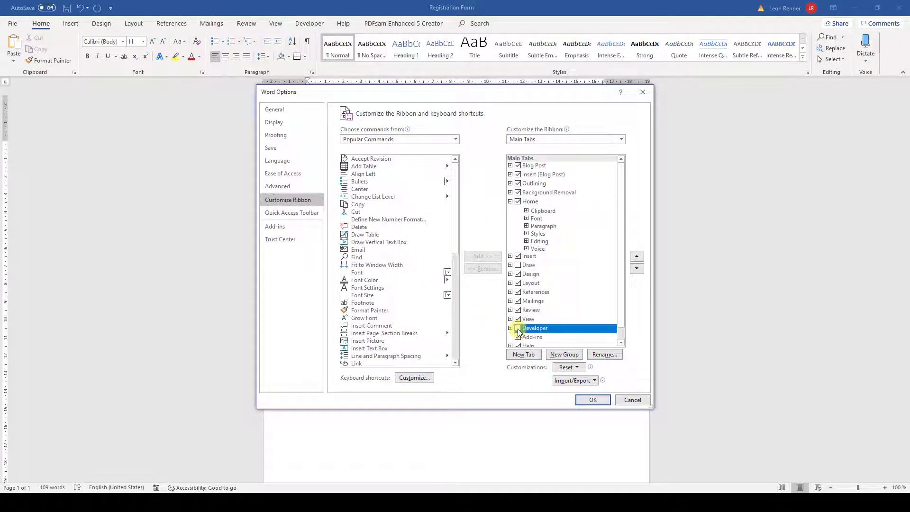
left_click(593, 399)
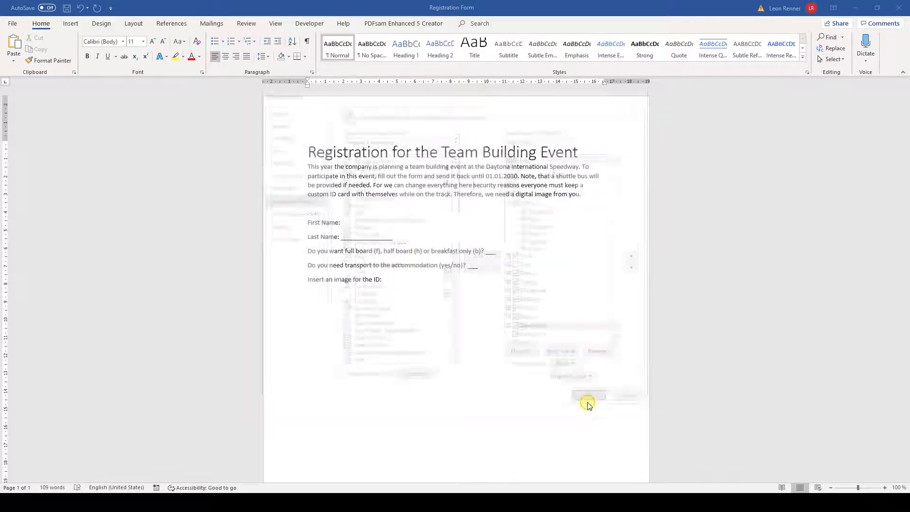
left_click(320, 25)
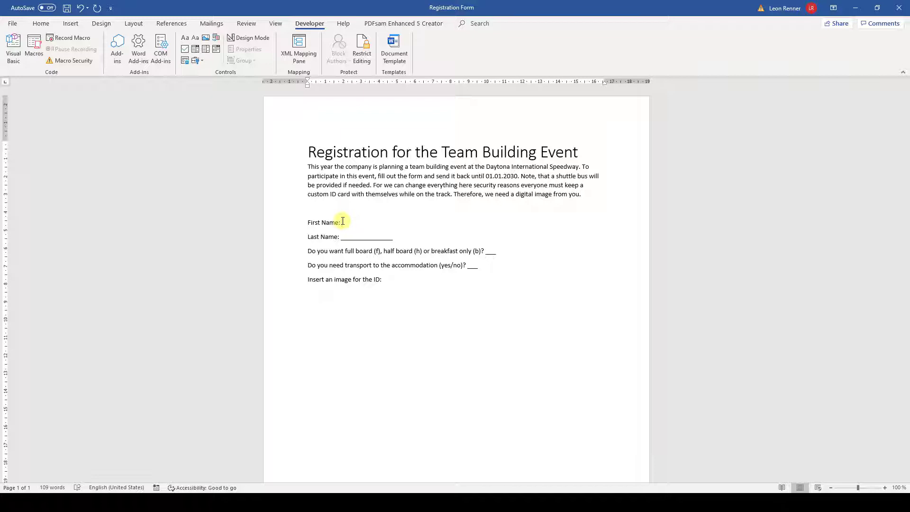
Insert a plain-text content control after 'First Name:'
left_click(343, 221)
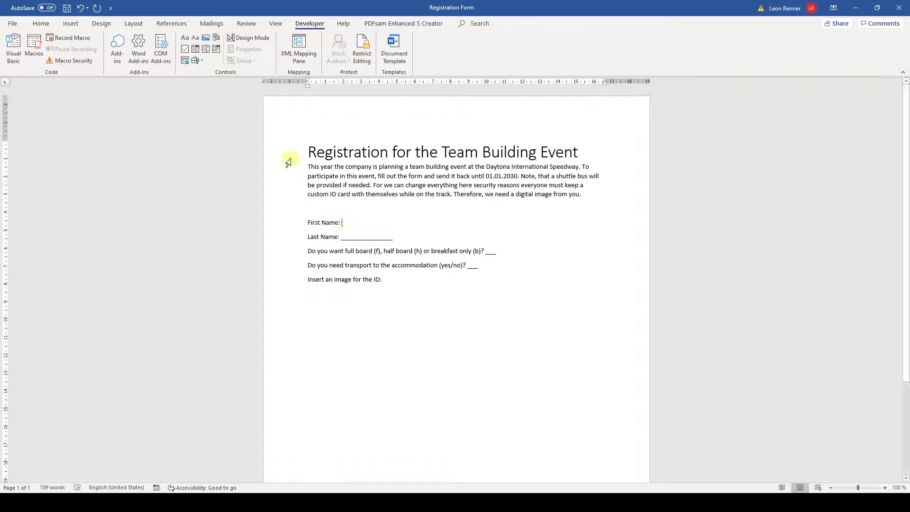
left_click(197, 41)
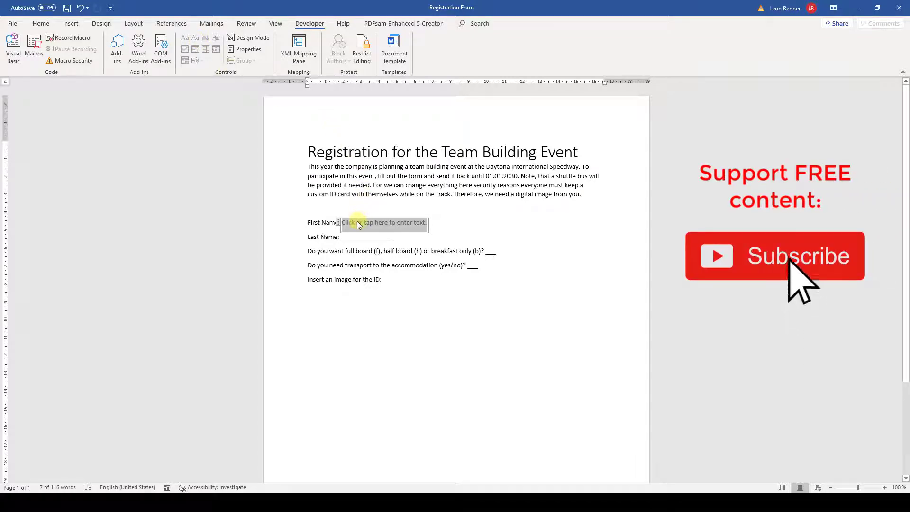
type("Jane")
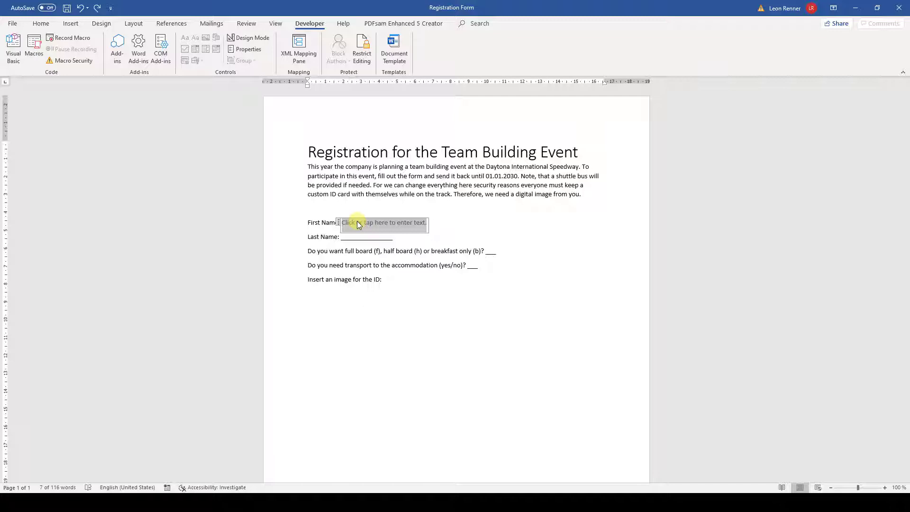
left_click(380, 236)
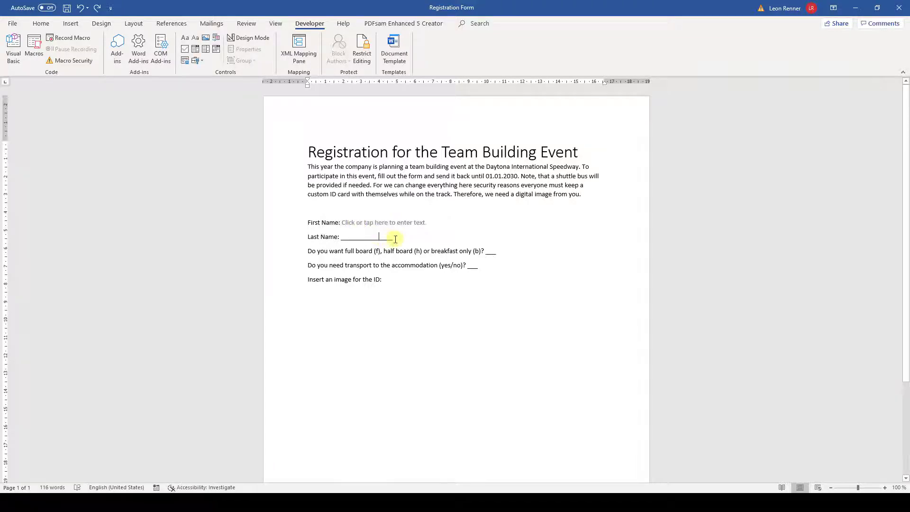
Replace the Last Name underscore blank with a plain-text content control
left_click_drag(386, 237, 346, 239)
key("Delete")
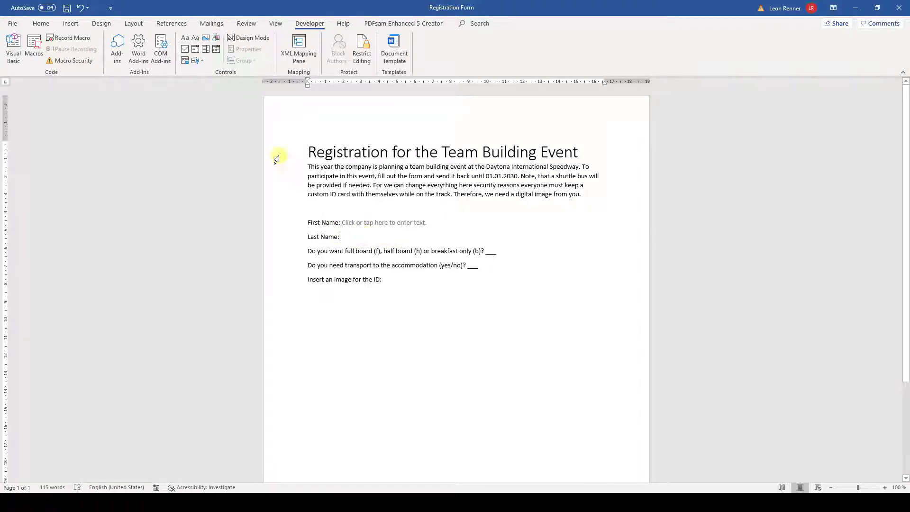
left_click(197, 44)
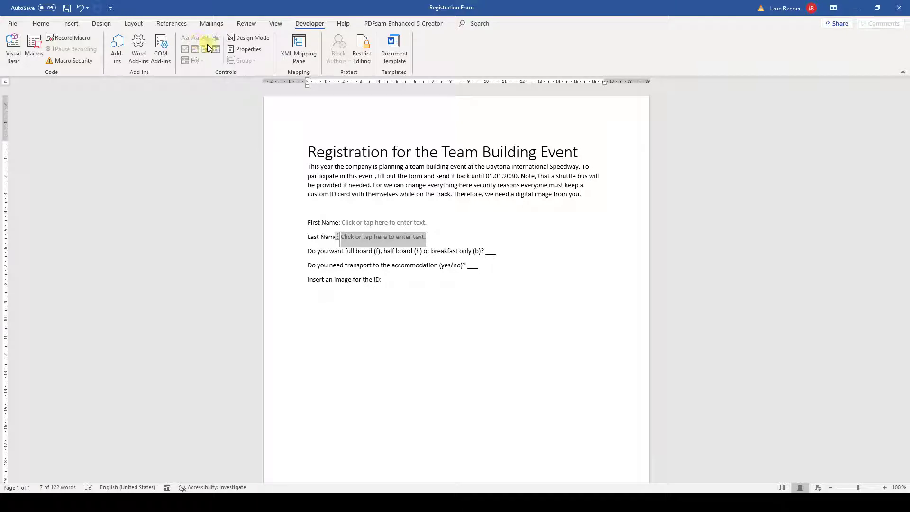
Replace the blank after the board question with a drop-down list control and remove its default entry
left_click(488, 250)
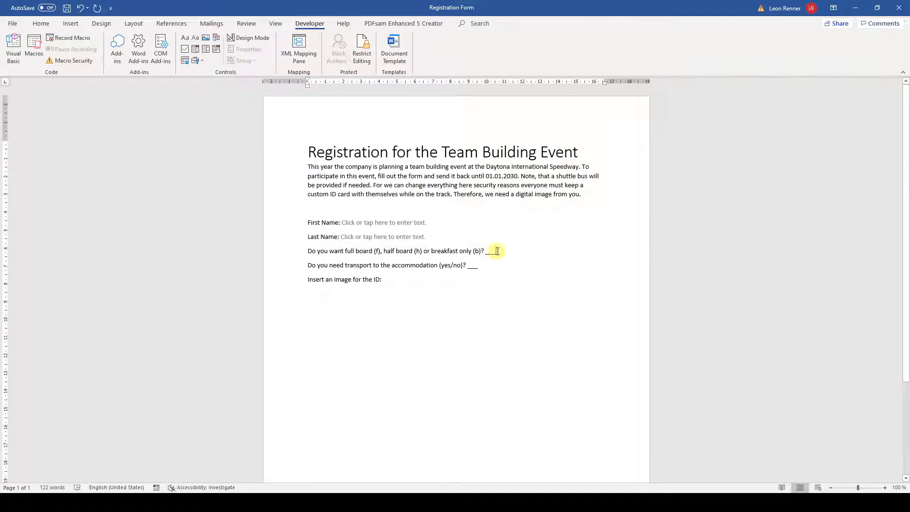
double_click(487, 250)
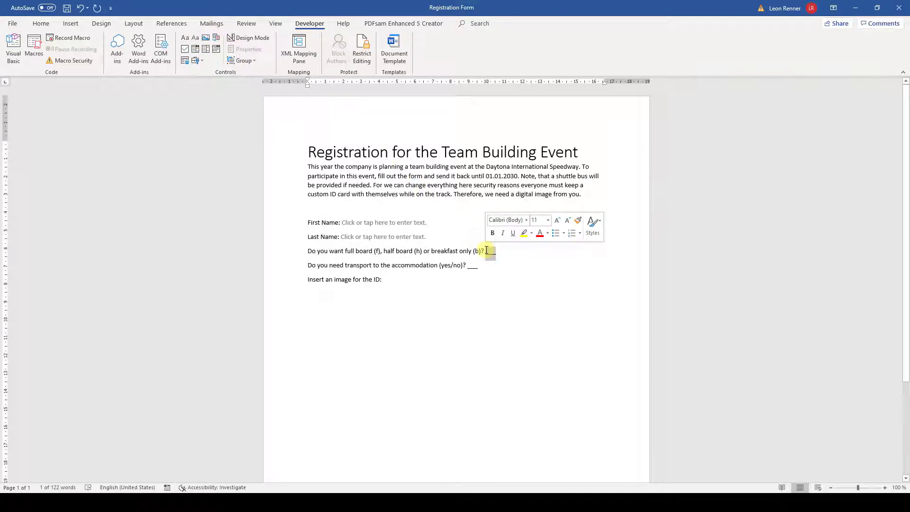
key("Delete")
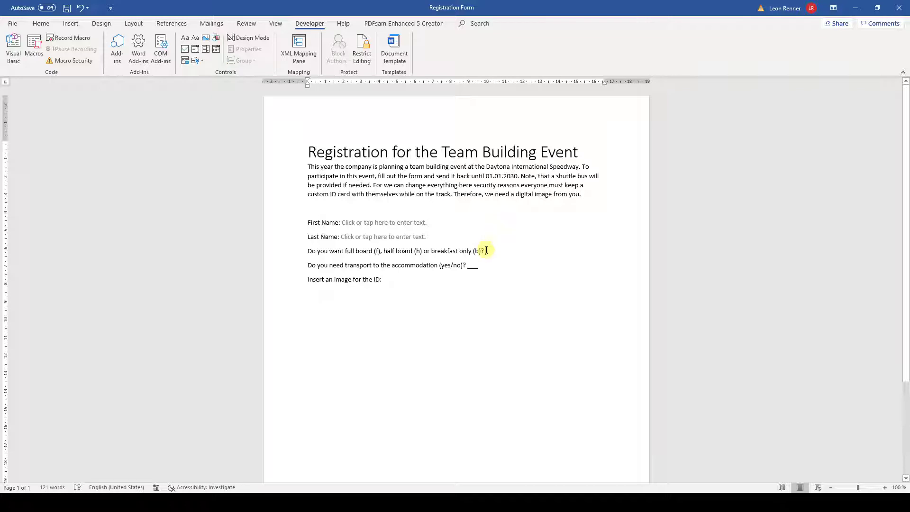
left_click(205, 52)
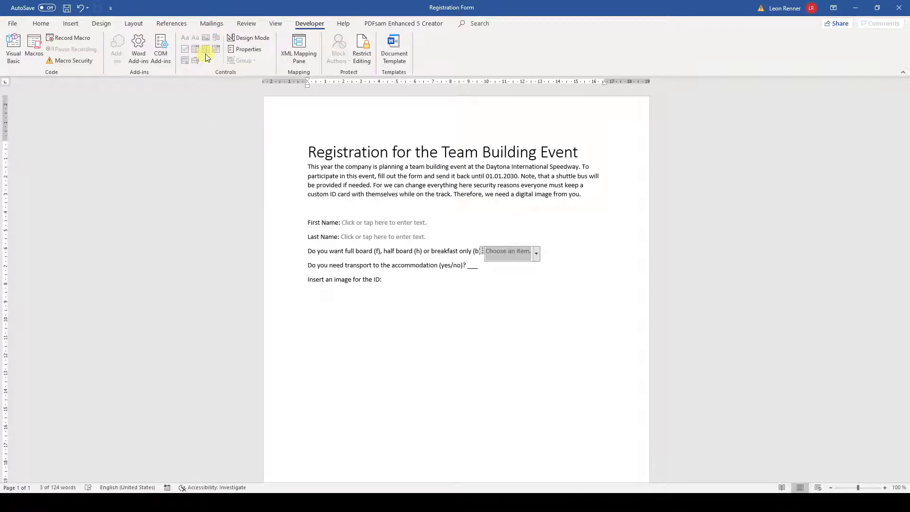
left_click(238, 50)
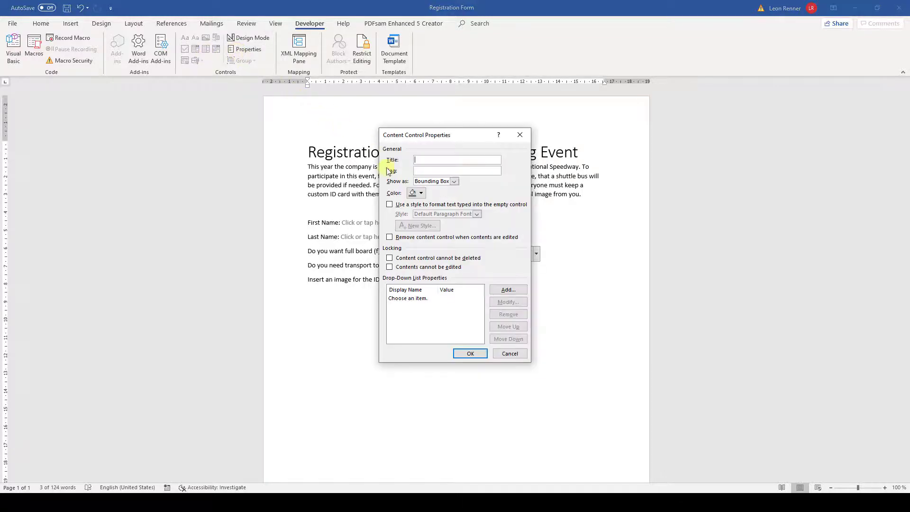
left_click(423, 299)
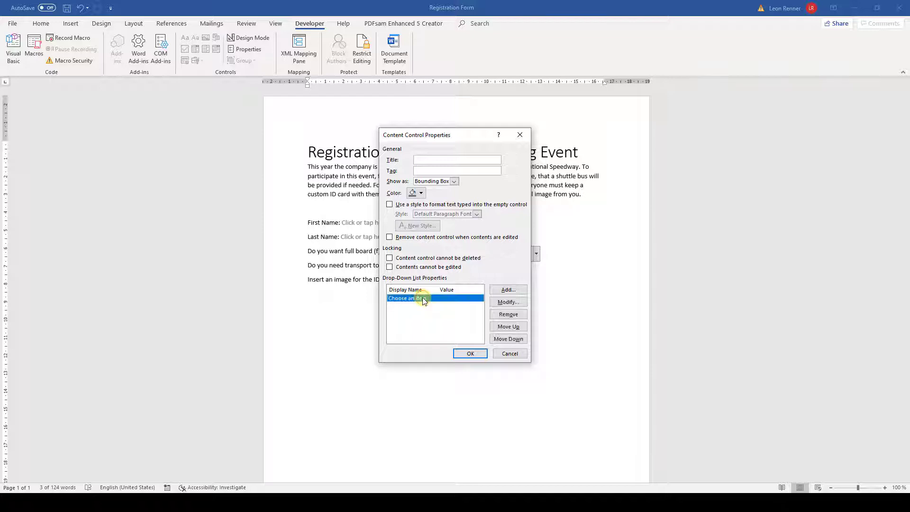
left_click(494, 315)
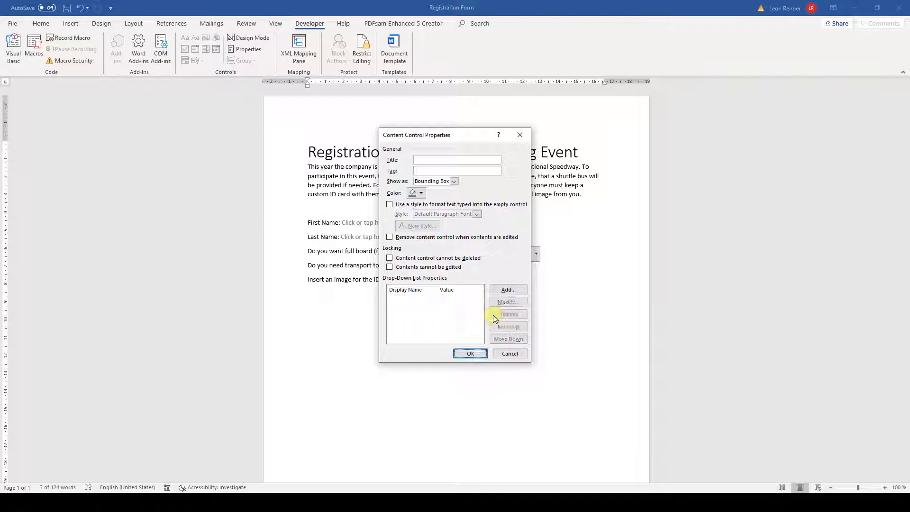
left_click_drag(456, 136, 593, 139)
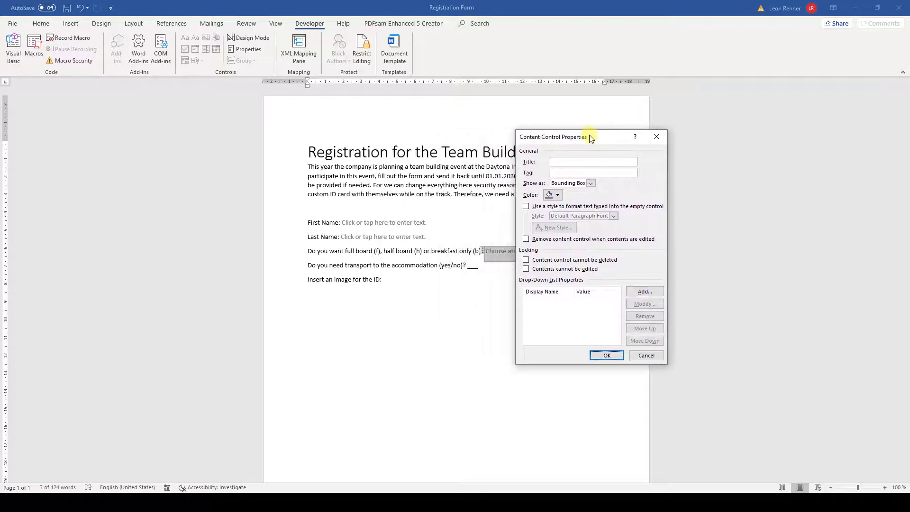
Add the choices Full board, Half board and Breakfast to the drop-down and apply
left_click(640, 293)
type("Full board")
key("Return")
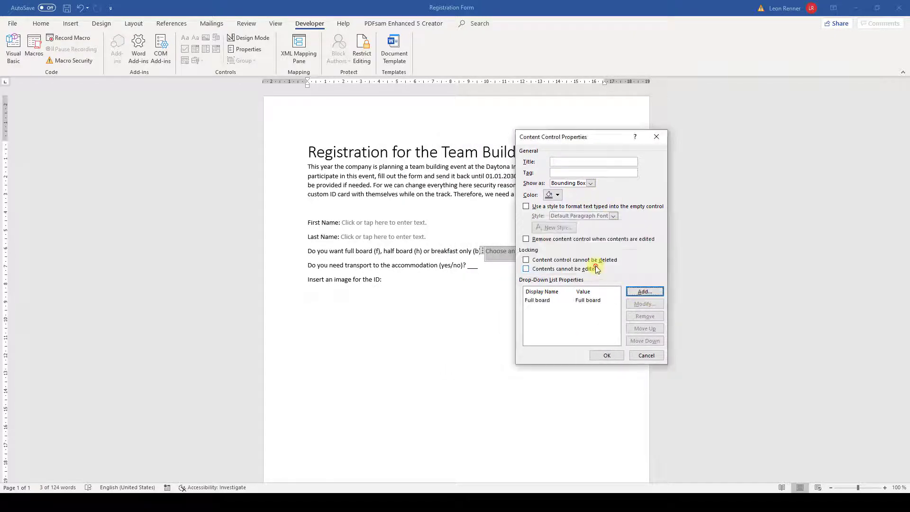
left_click(641, 293)
type("Half board")
key("Return")
left_click(641, 293)
type("Breakfast")
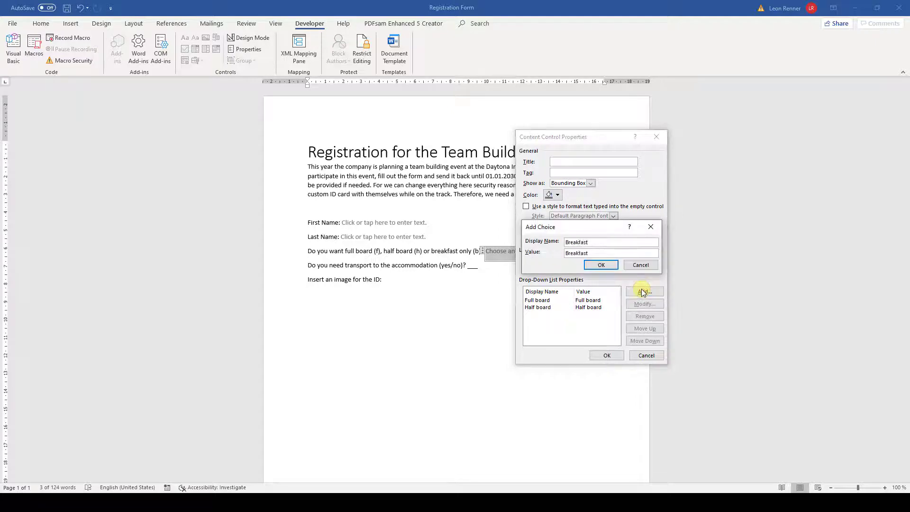
key("Return")
left_click(606, 356)
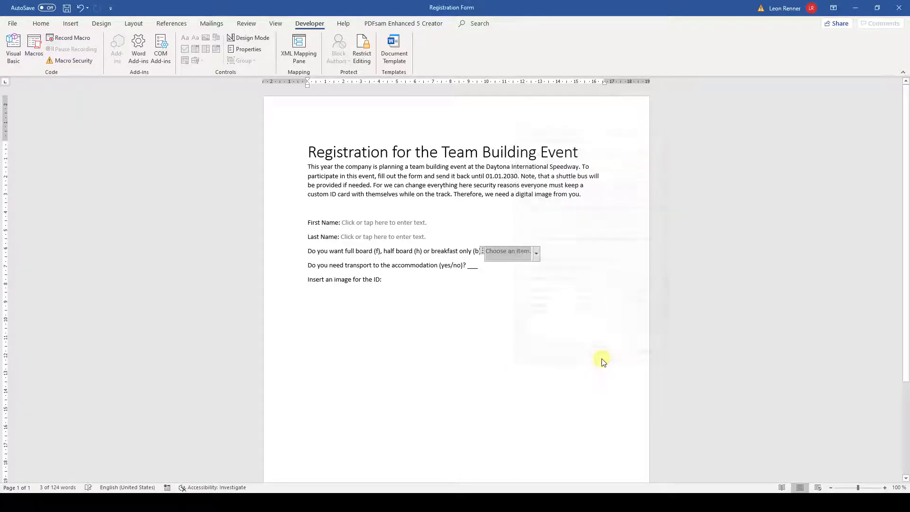
Replace the blank after the transport (yes/no) question with a check box control
left_click(475, 267)
key("BackSpace")
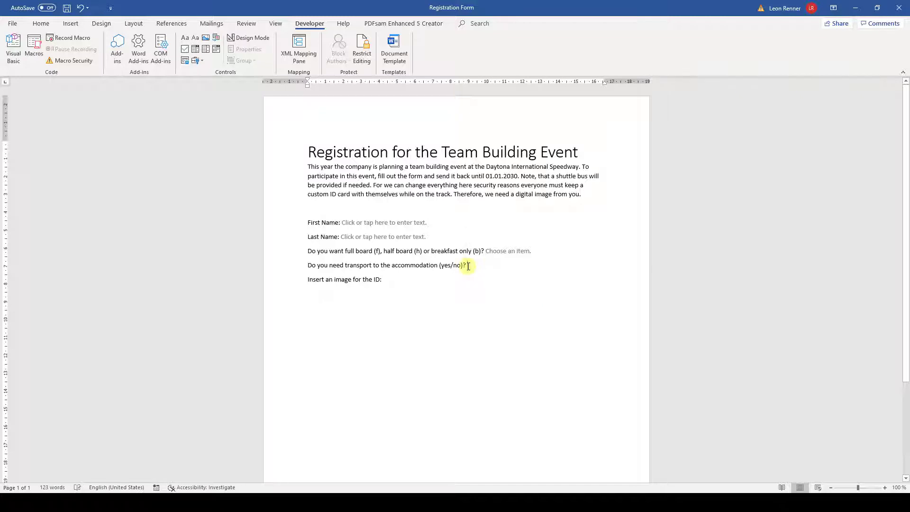
left_click(185, 50)
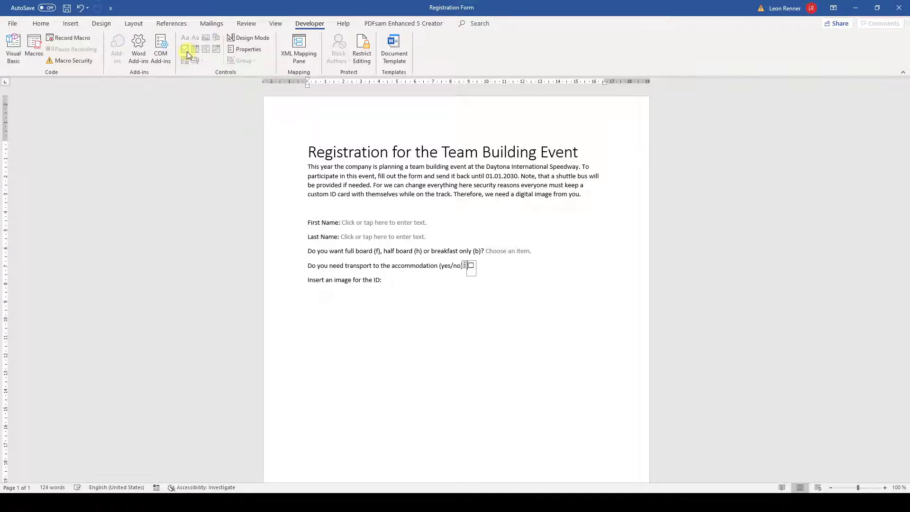
Add a picture content control on a new line below the ID image prompt
left_click(391, 281)
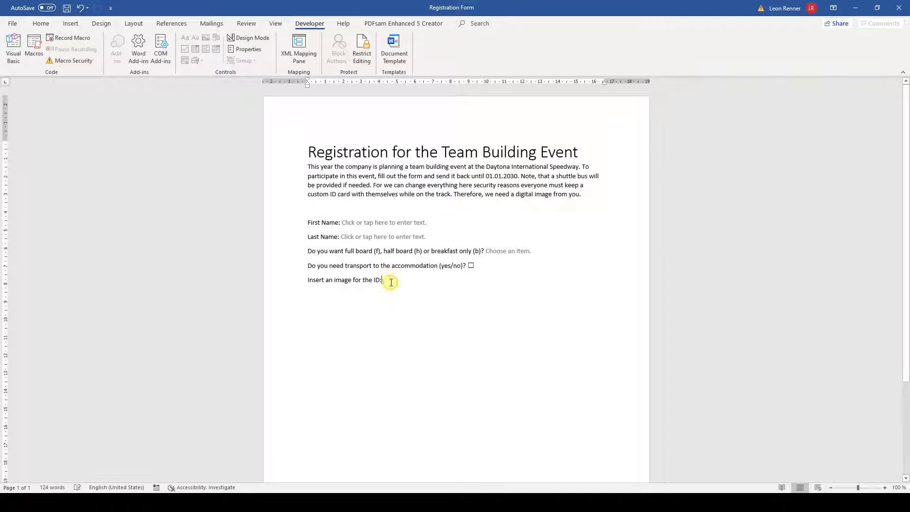
key("Return")
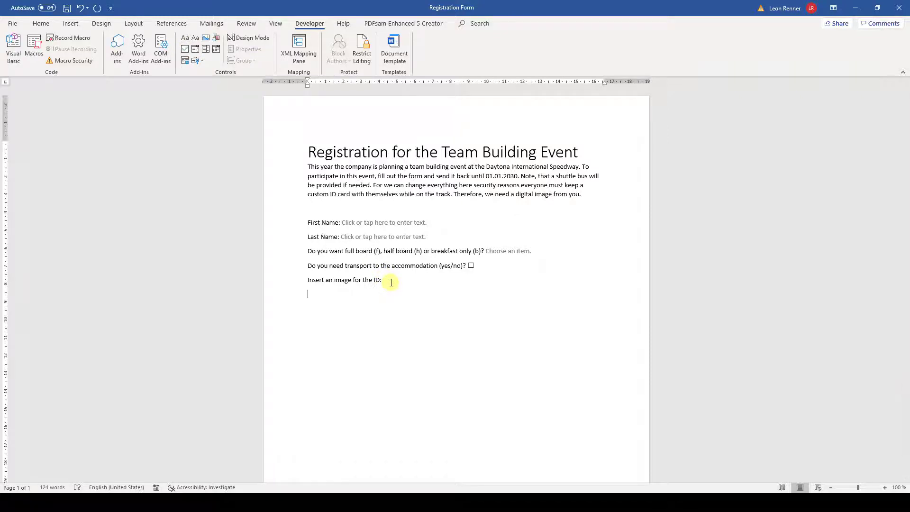
left_click(205, 39)
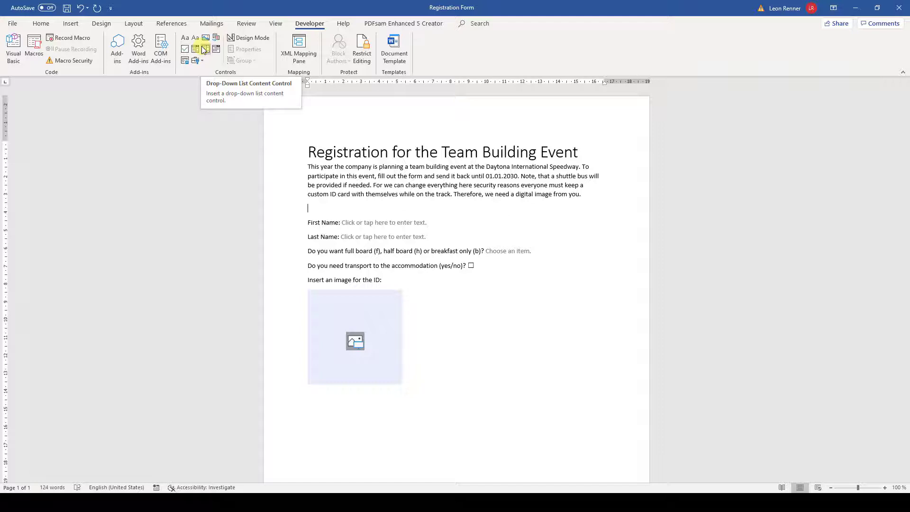
left_click(204, 50)
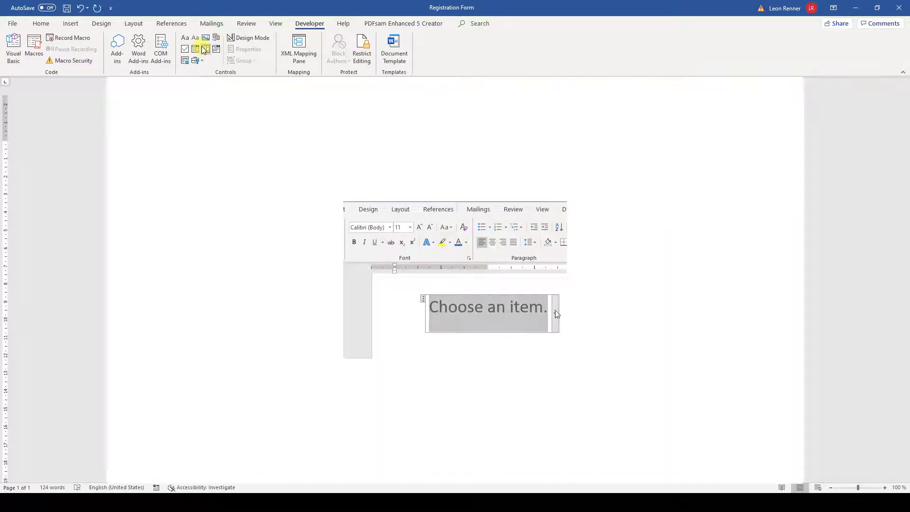
left_click(556, 312)
key("Escape")
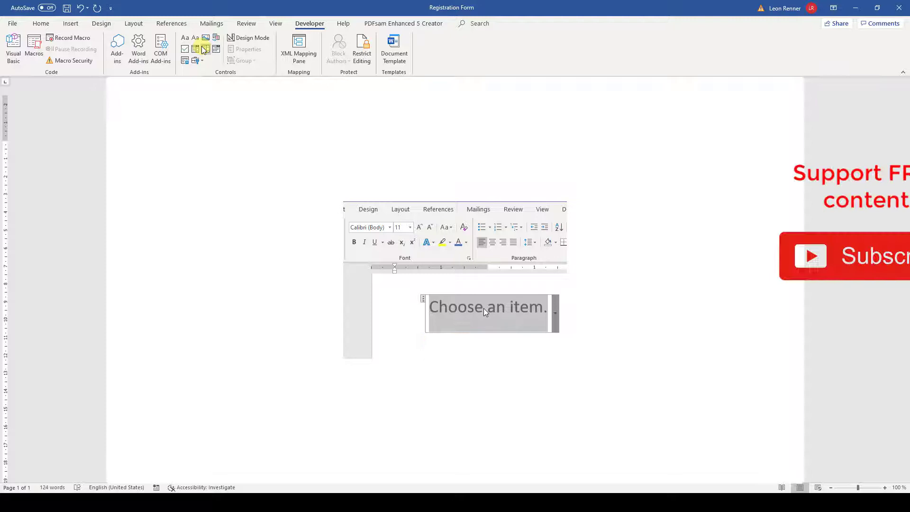
type("Custom Item")
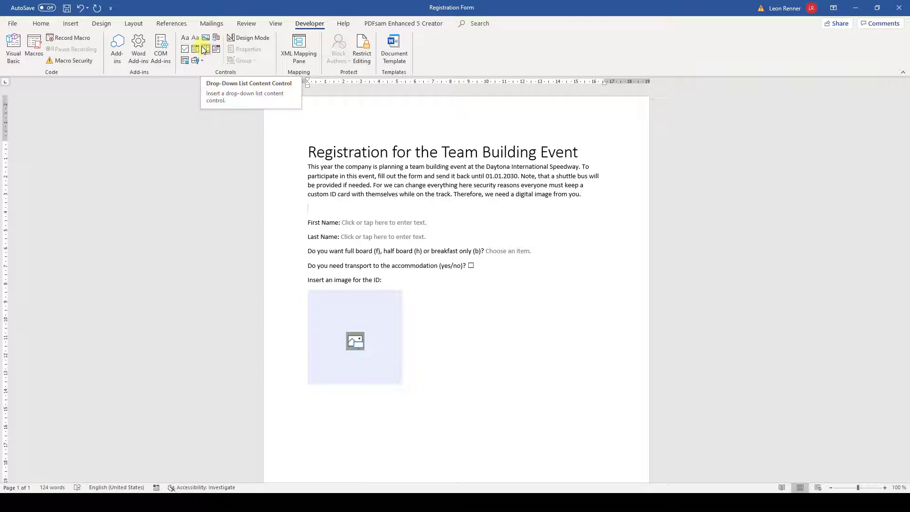
In Design Mode, change the First Name placeholder to 'Enter First Name here' in bold italic
left_click(235, 37)
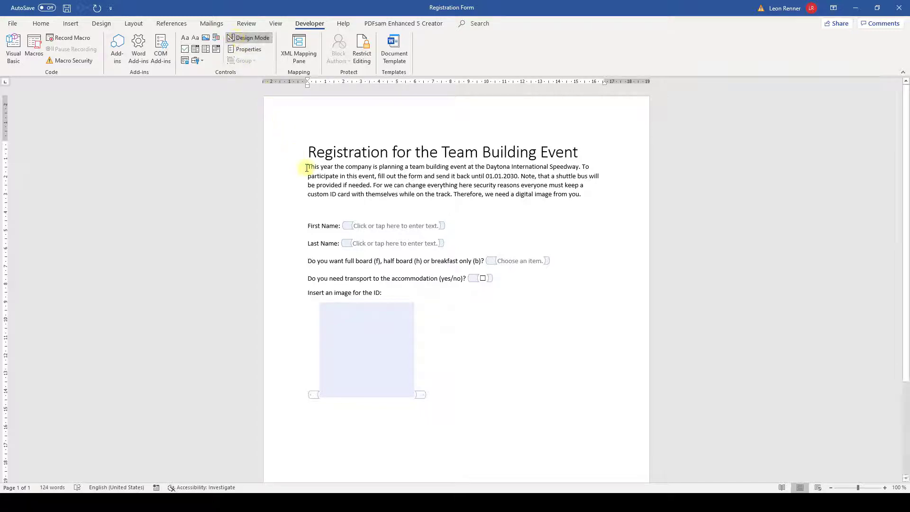
left_click(349, 231)
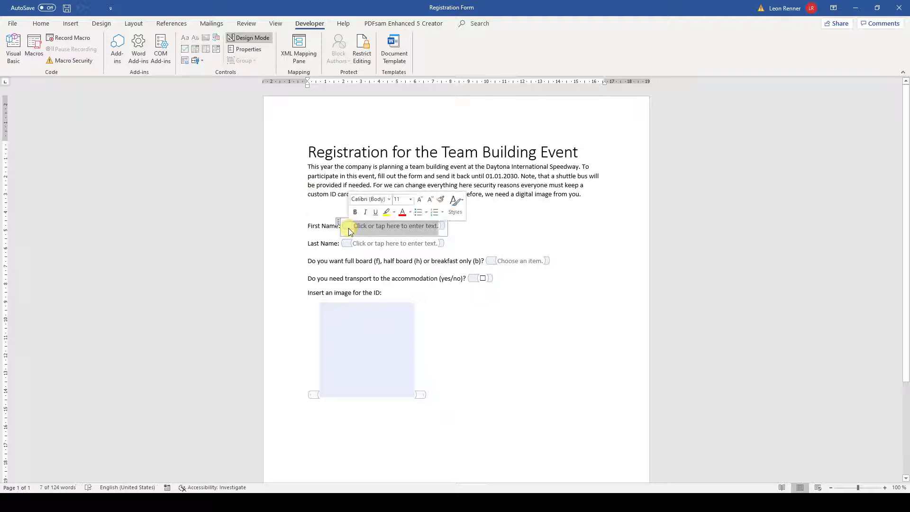
type("Enter Fi")
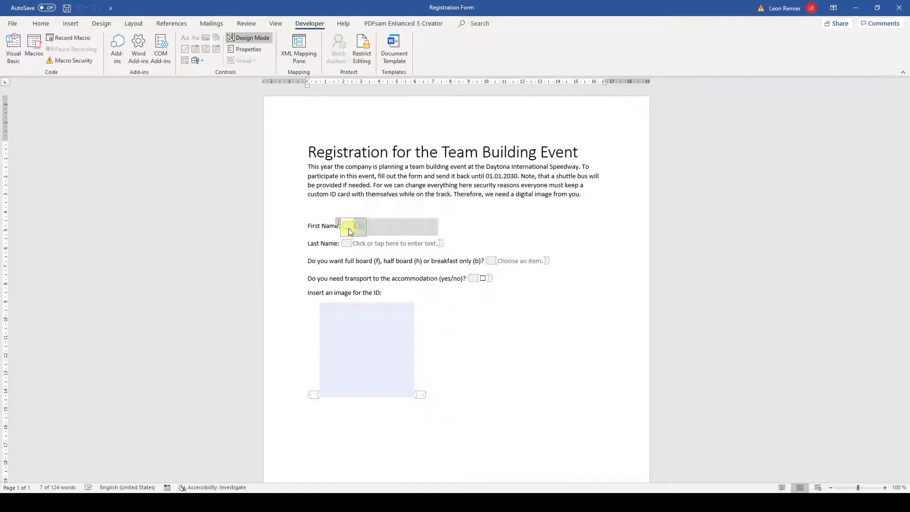
type("rst Name here")
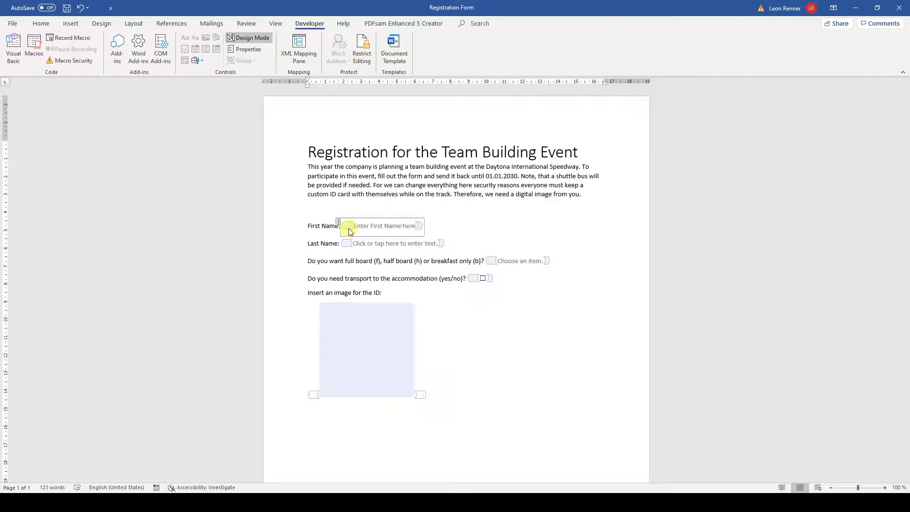
left_click(349, 231)
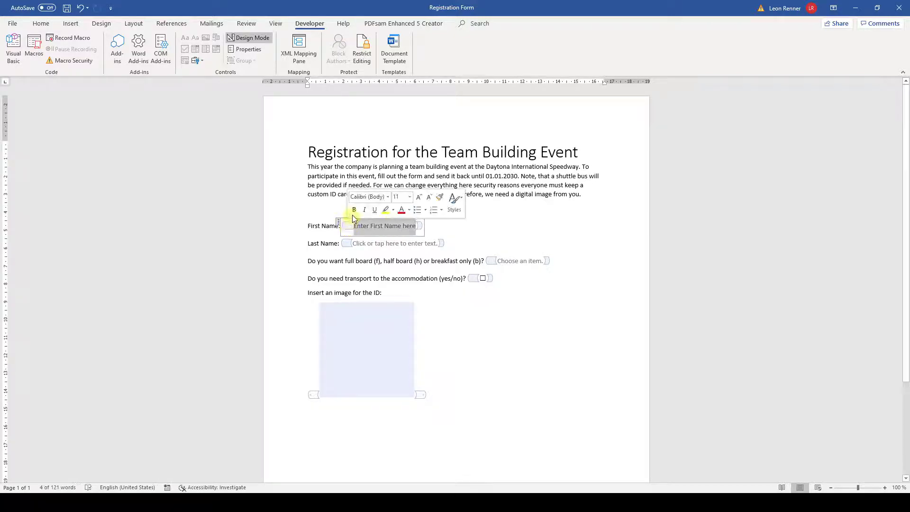
left_click(354, 209)
left_click(38, 24)
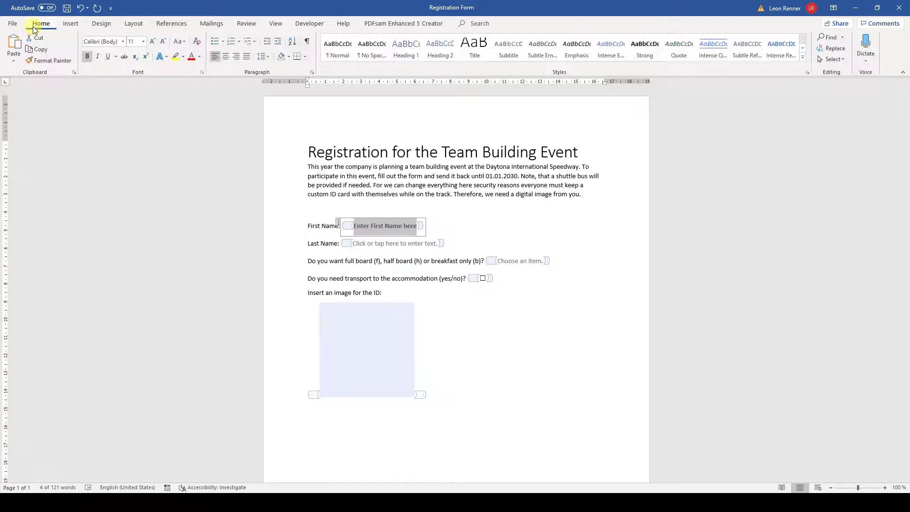
left_click(98, 56)
left_click(303, 23)
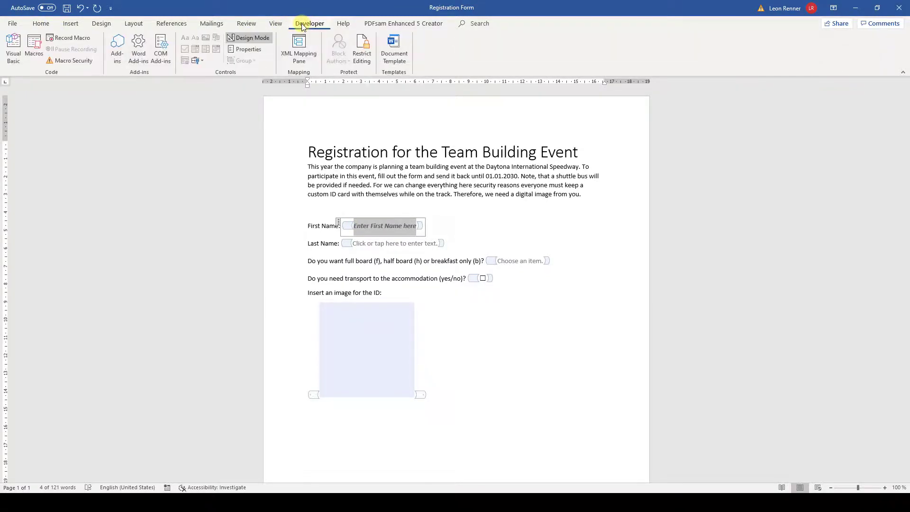
left_click(257, 38)
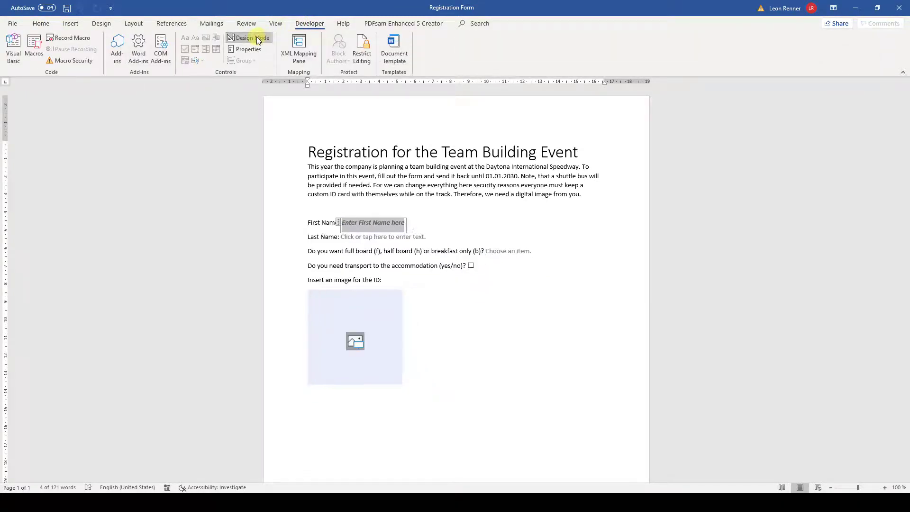
Give the First Name content control the title 'First Name'
left_click(390, 263)
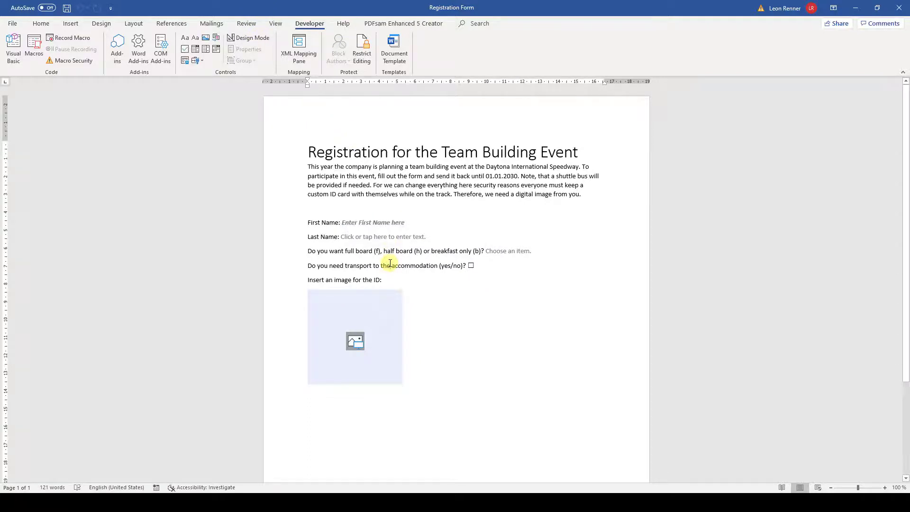
left_click(397, 223)
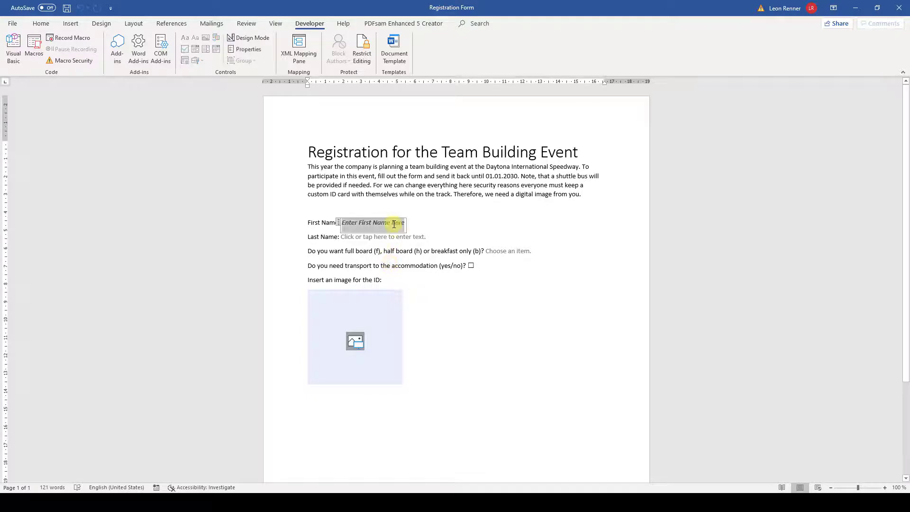
left_click(255, 50)
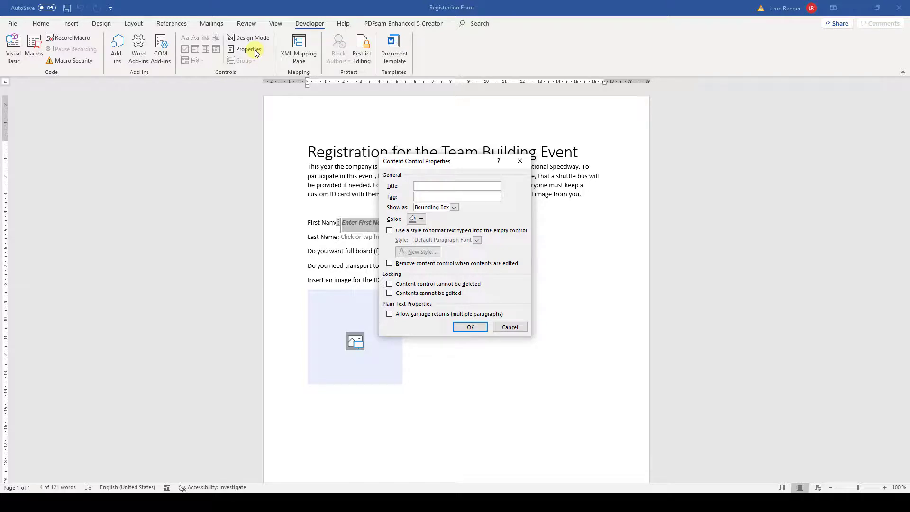
type("First Name")
left_click(468, 327)
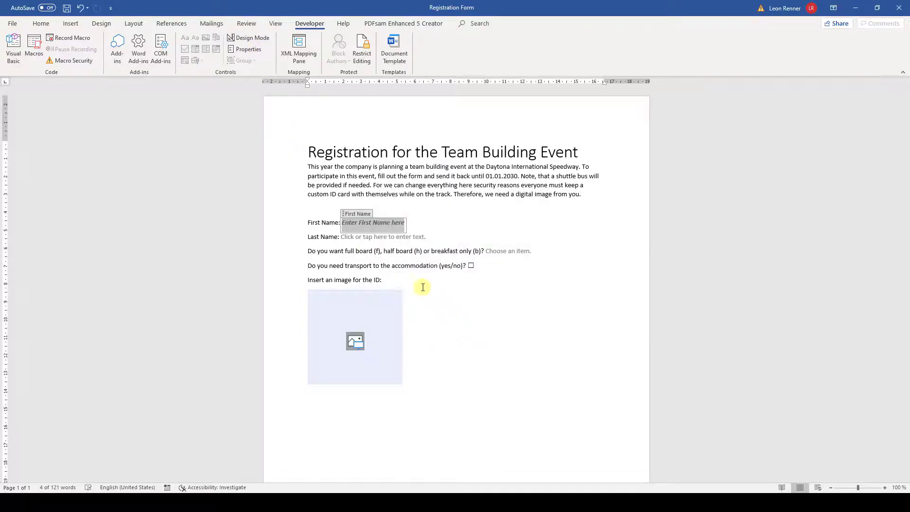
Delete the 'First Name:' label and its space so the field starts the line
left_click(309, 221)
left_click_drag(310, 221, 340, 221)
key("BackSpace")
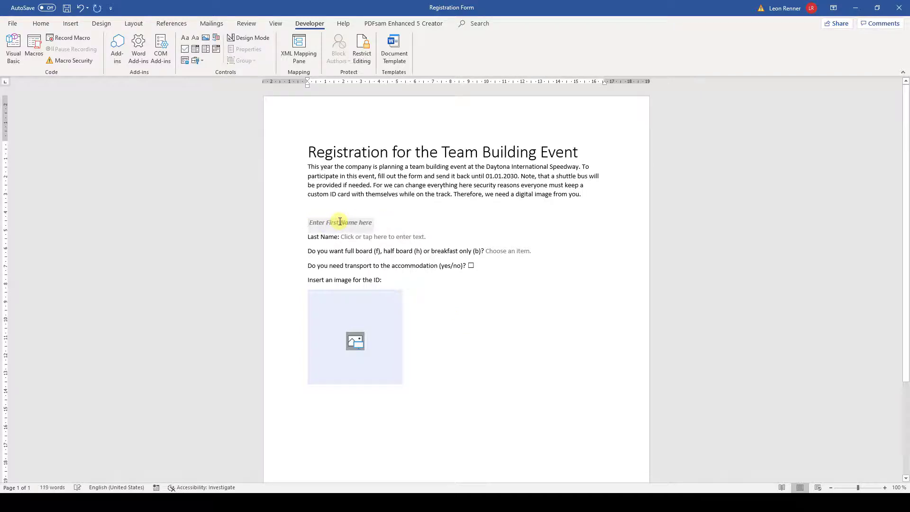
key("Delete")
left_click(332, 225)
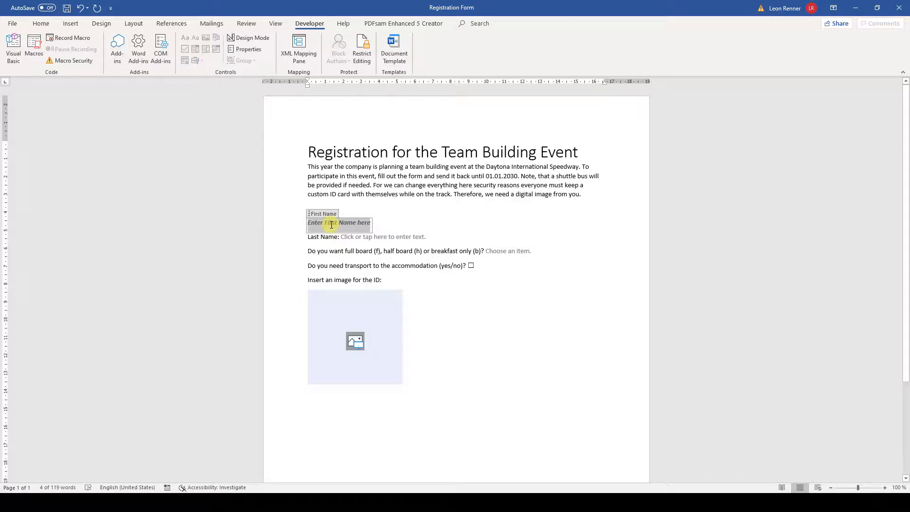
Set the First Name content control's colour to green
left_click(245, 49)
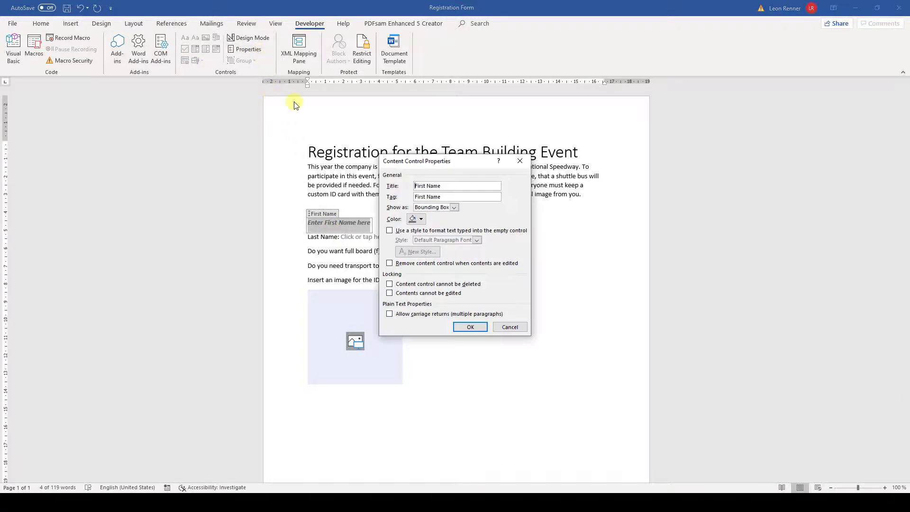
left_click(423, 220)
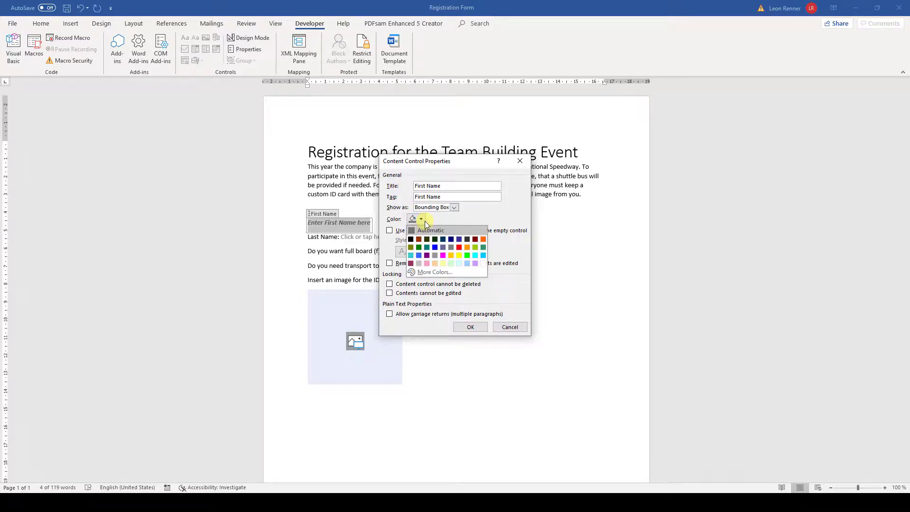
left_click(467, 256)
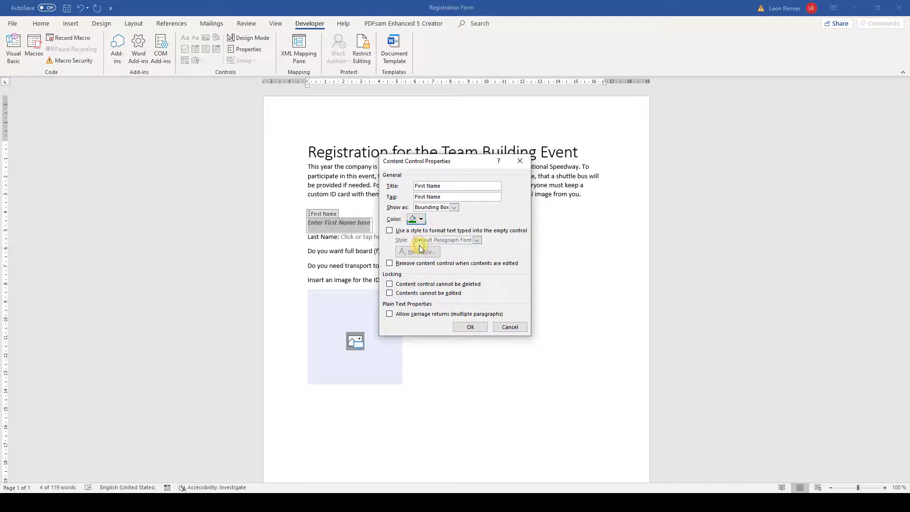
left_click(470, 327)
Set the board-choice drop-down control's colour to yellow
left_click(500, 252)
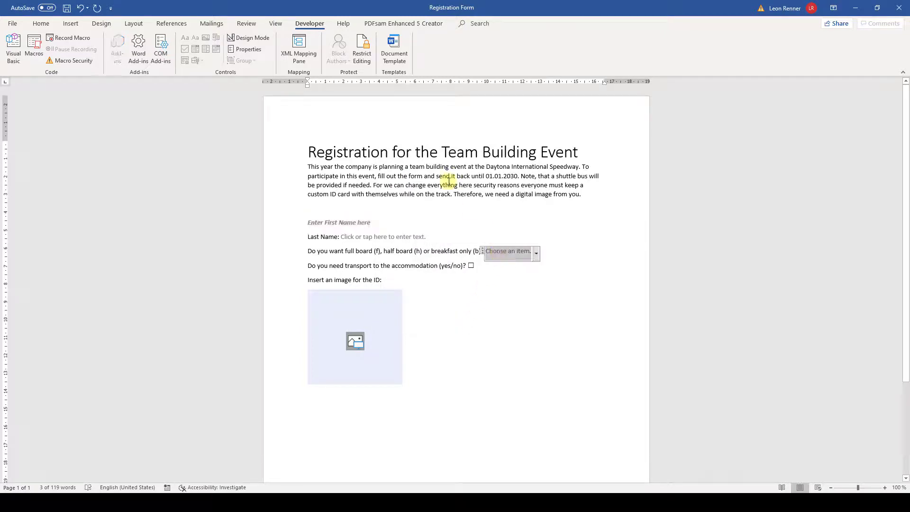
left_click(254, 49)
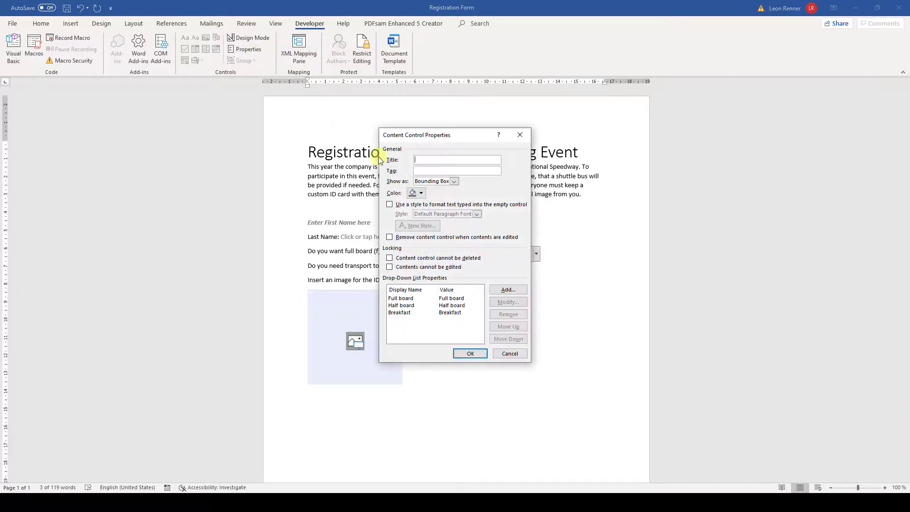
left_click(415, 195)
left_click(463, 237)
left_click(480, 354)
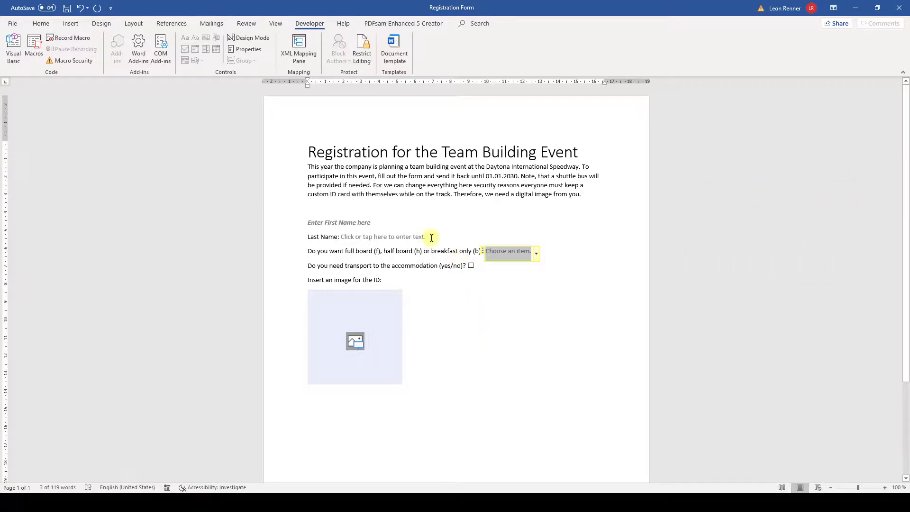
left_click(366, 224)
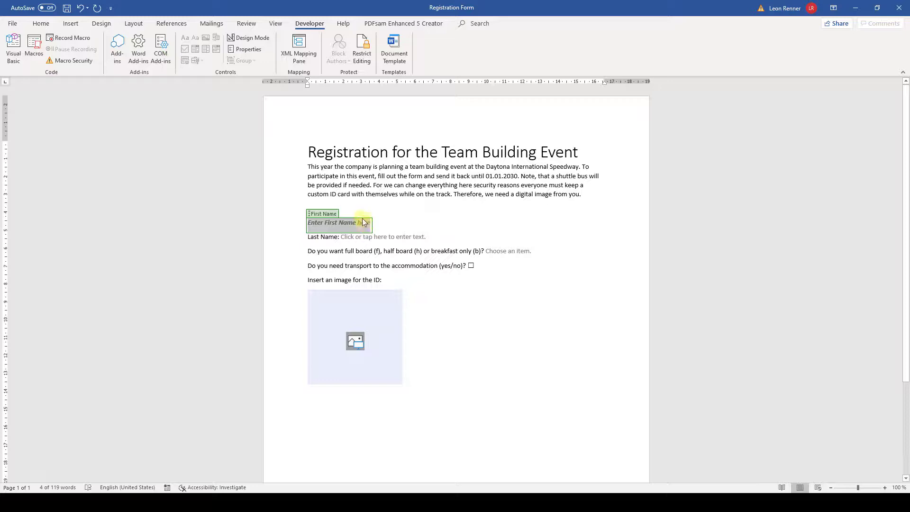
Make the First Name field format entered text in the Title style, then type a sample name
left_click(247, 49)
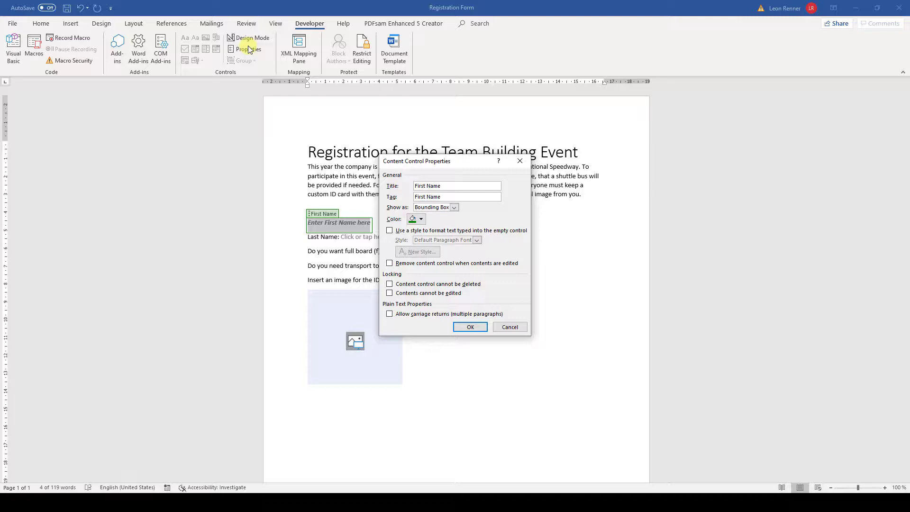
left_click(390, 231)
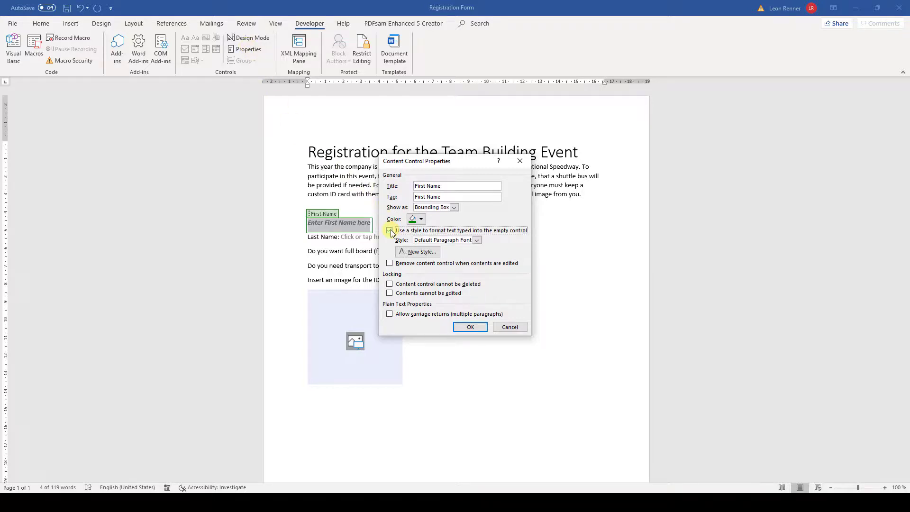
left_click(477, 240)
left_click(441, 281)
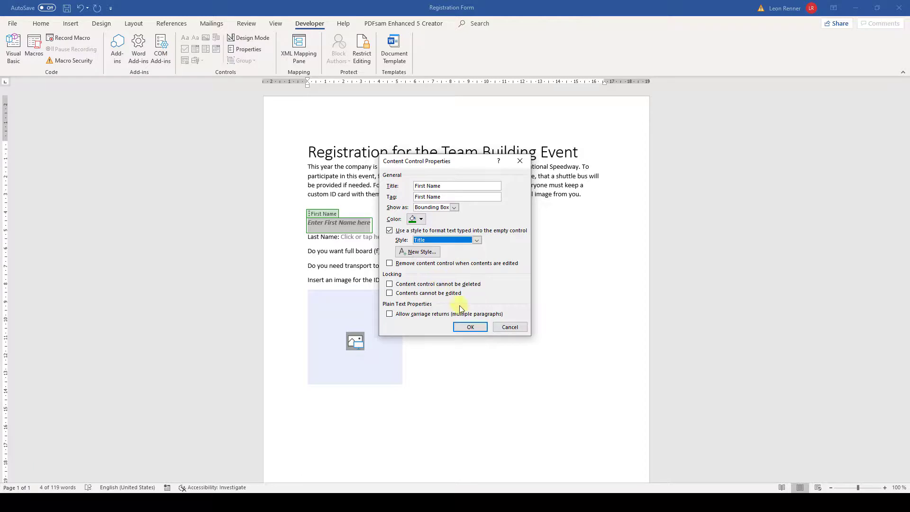
left_click(459, 327)
left_click(359, 228)
type("Jane")
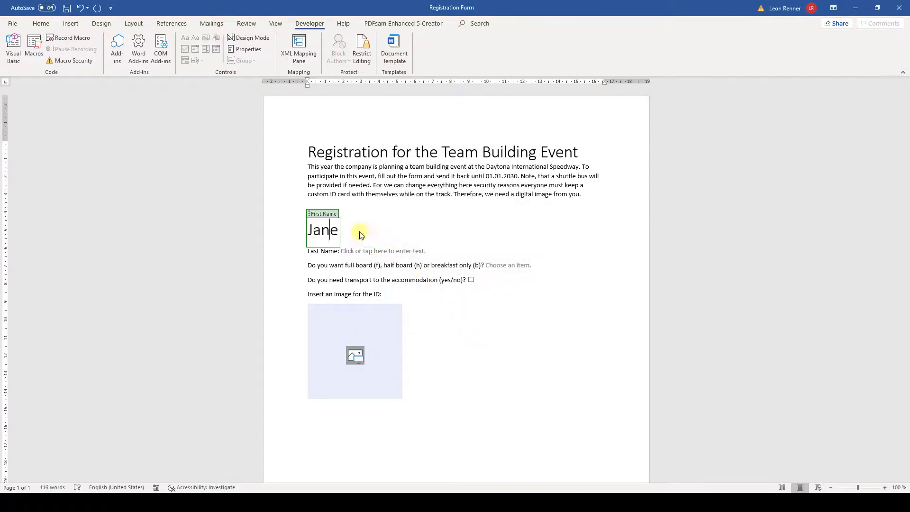
type(" Smith")
Lock the First Name content control so it cannot be deleted
left_click(350, 230)
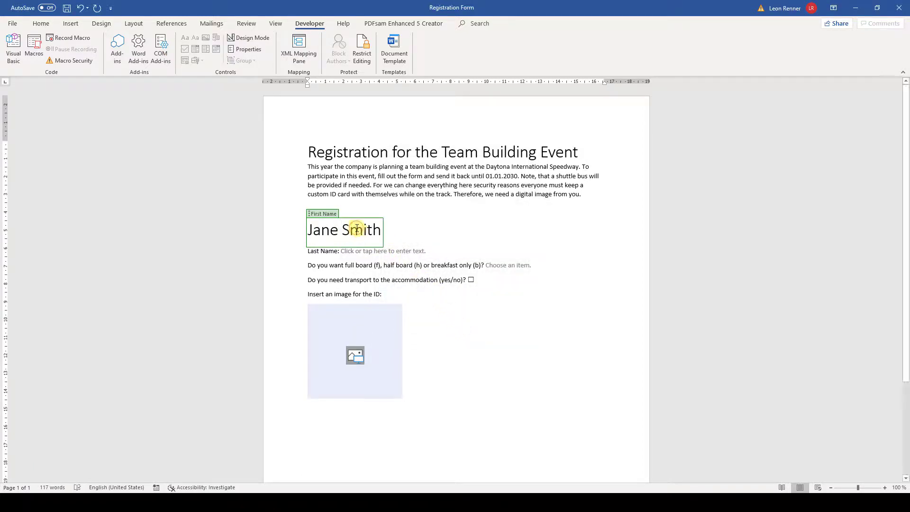
left_click(253, 49)
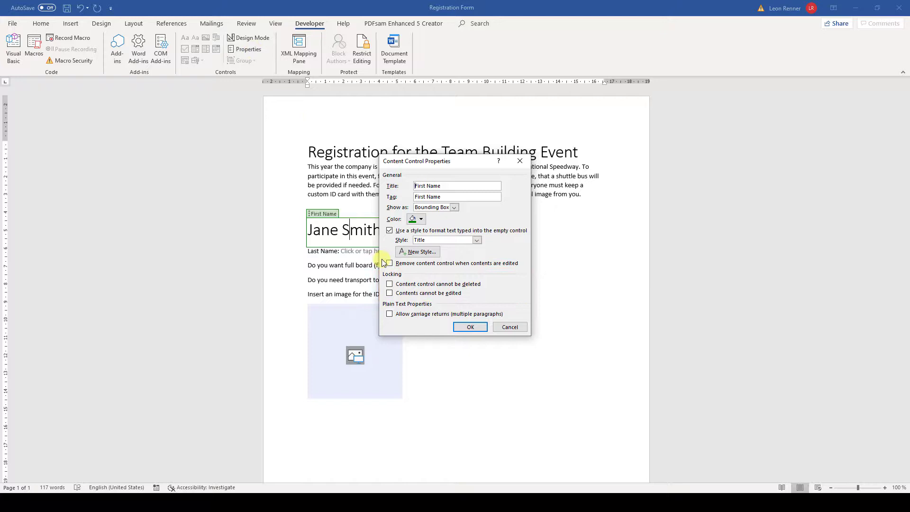
left_click(390, 284)
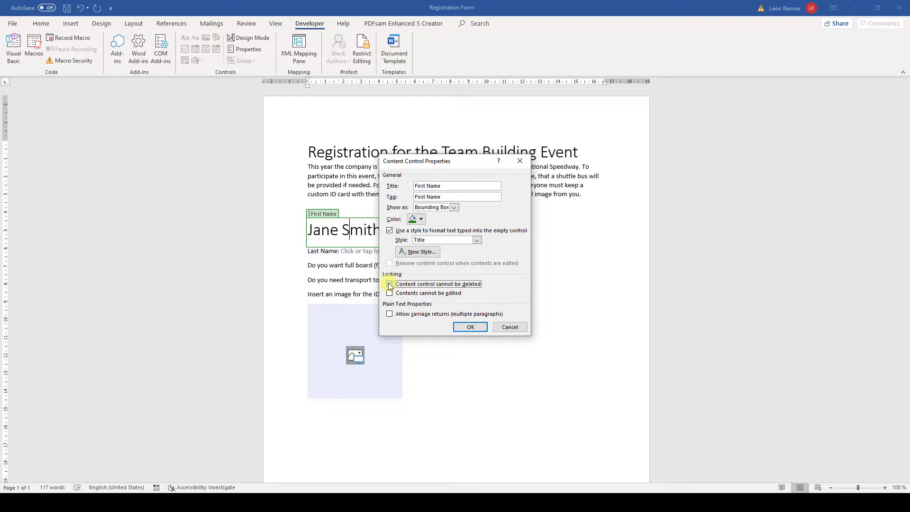
left_click(473, 327)
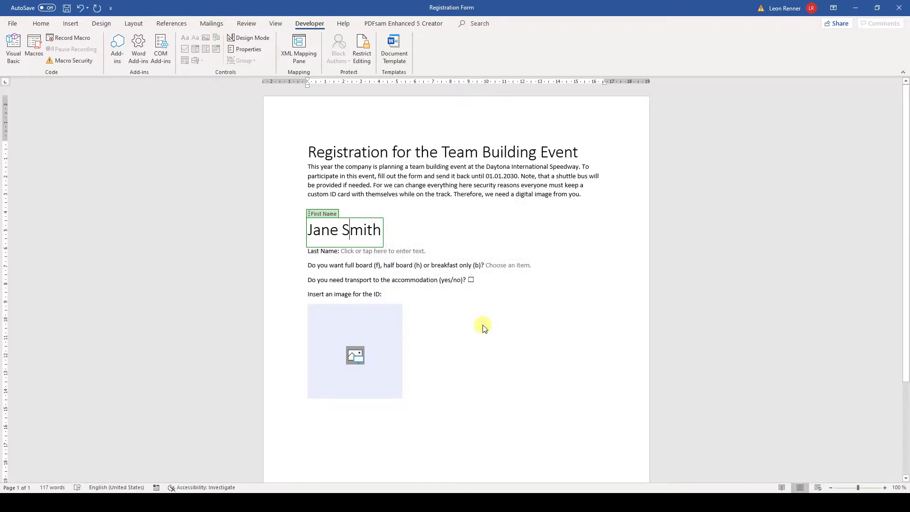
Restrict editing to Filling in forms and enforce protection with a password
left_click(364, 53)
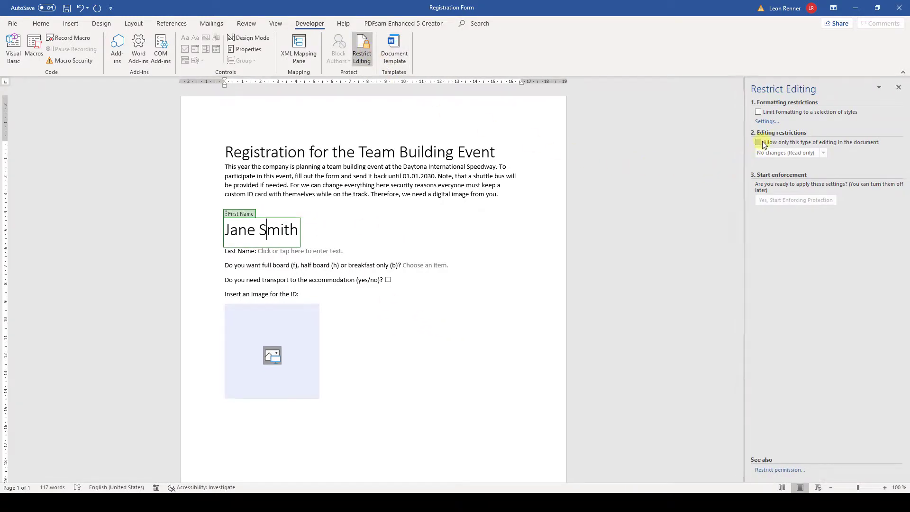
left_click(758, 142)
left_click(773, 152)
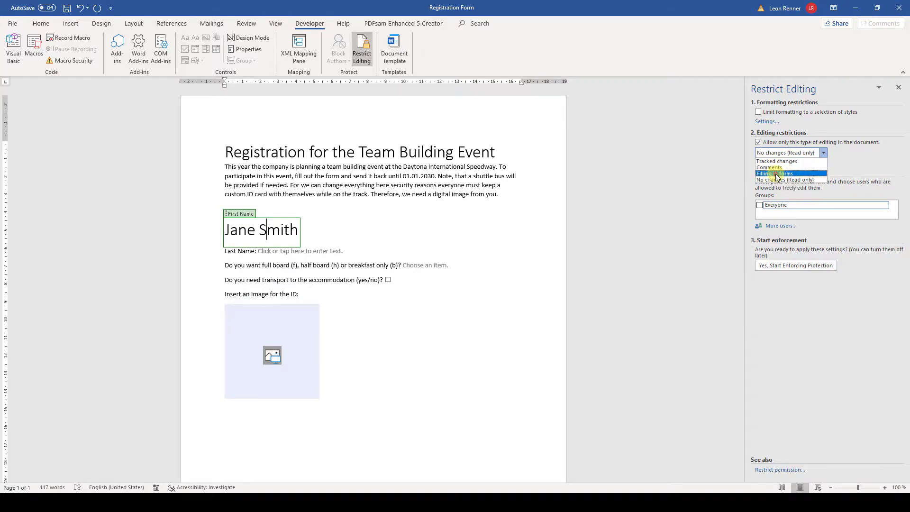
left_click(776, 174)
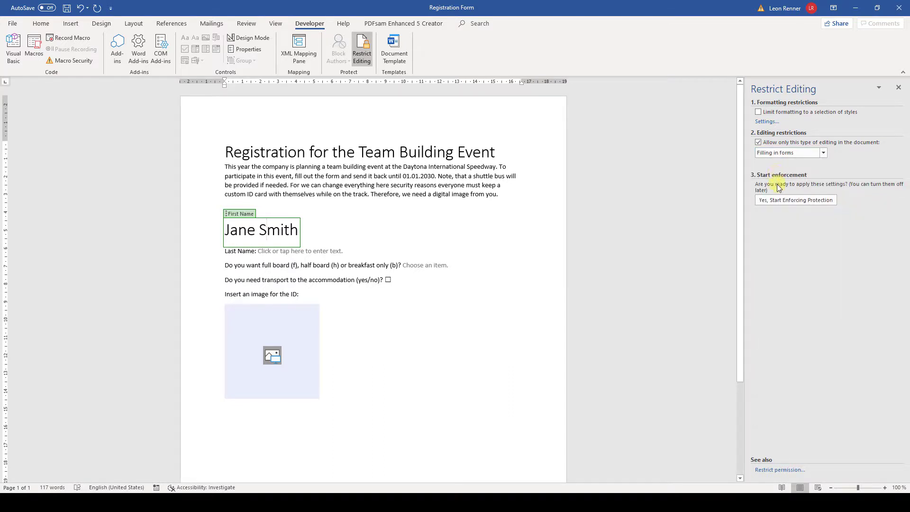
left_click(778, 201)
type("1234")
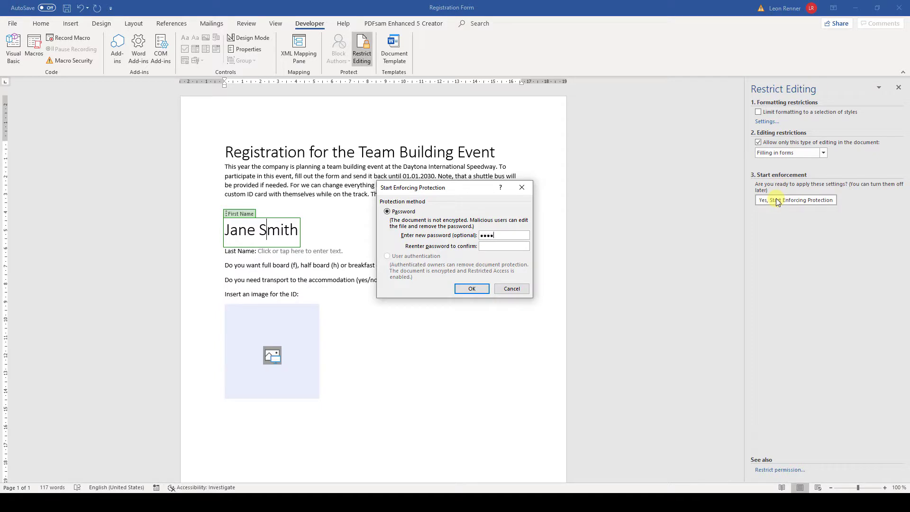
left_click(518, 246)
type("1234")
left_click(472, 289)
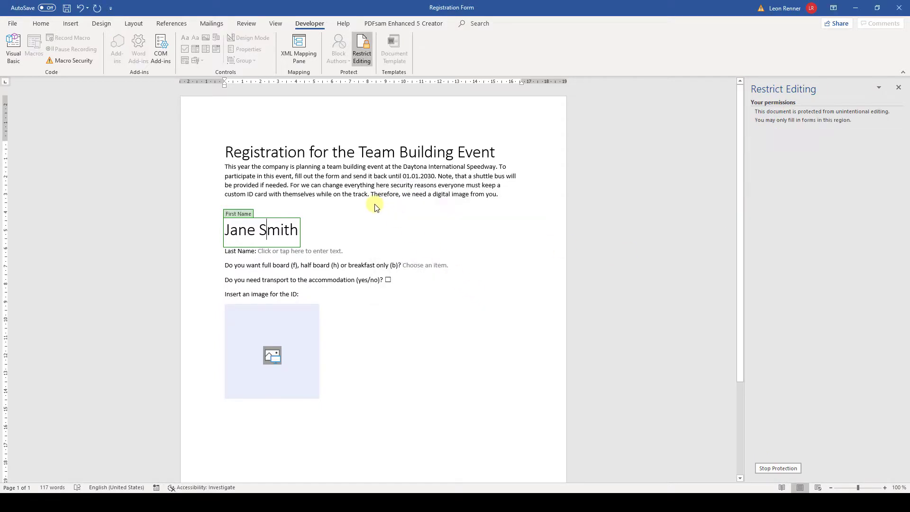
left_click(335, 178)
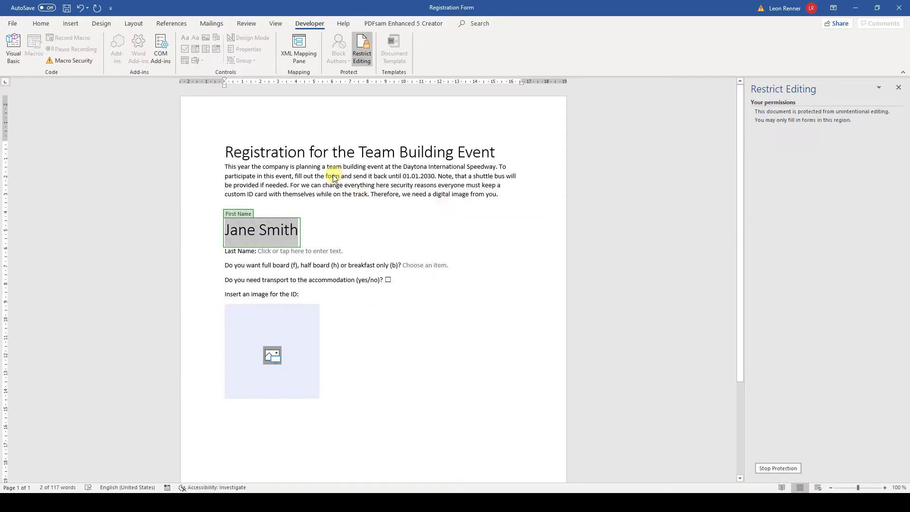